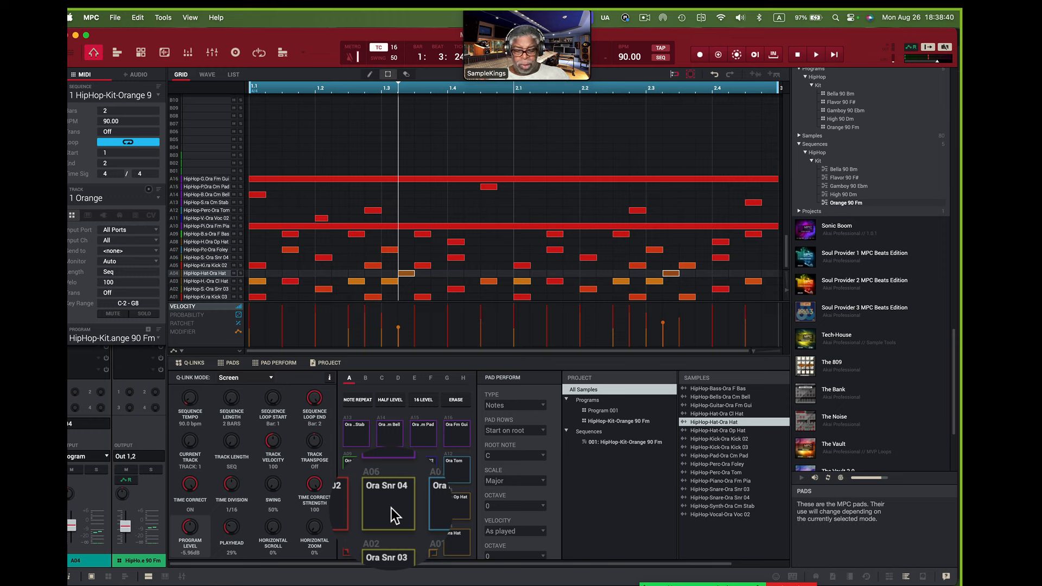
Play the sequence, stop it, and collapse the track settings to expose the channel strips' insert effects
key(space)
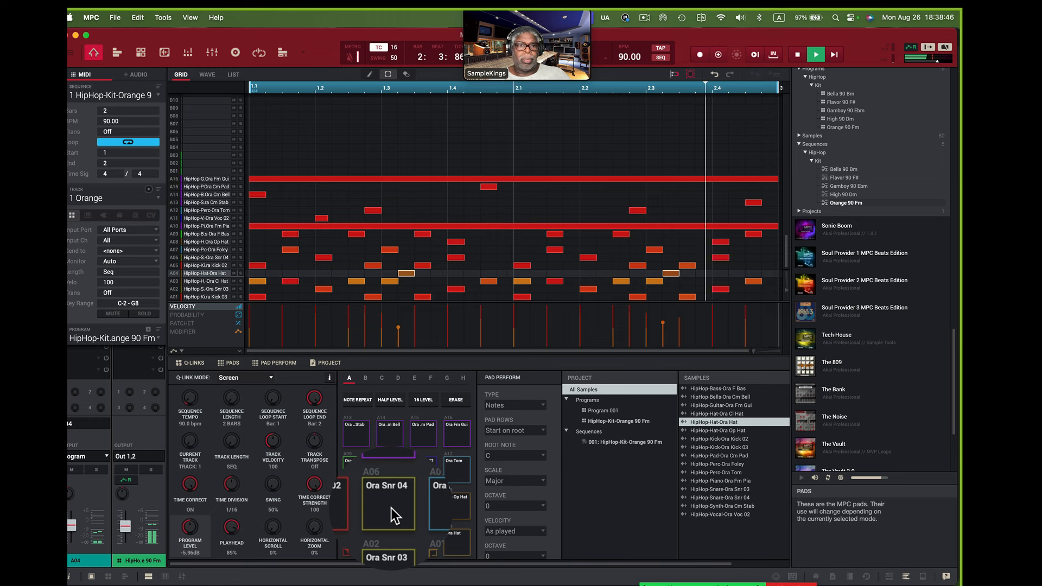
key(space)
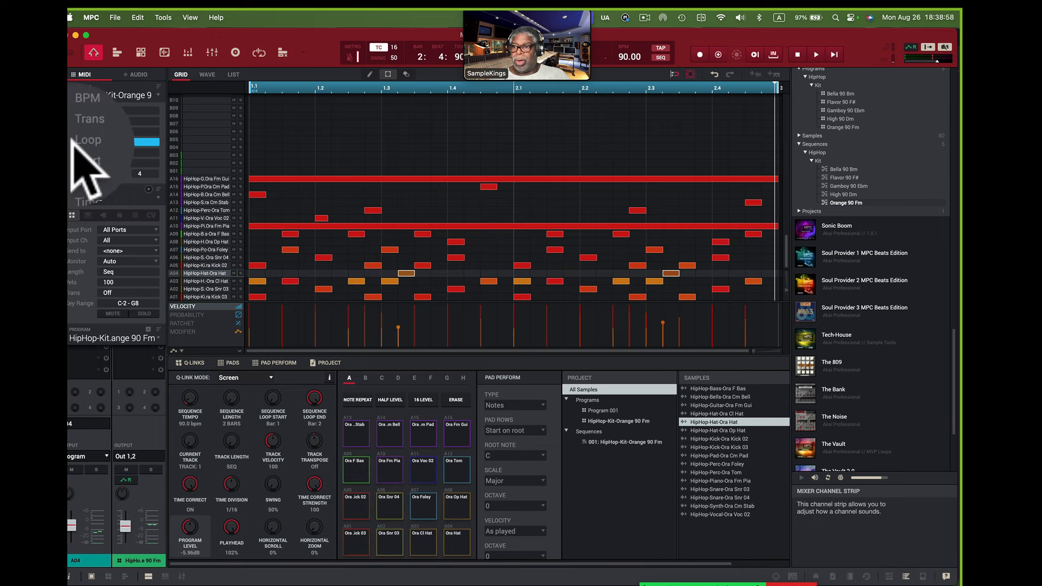
click(68, 190)
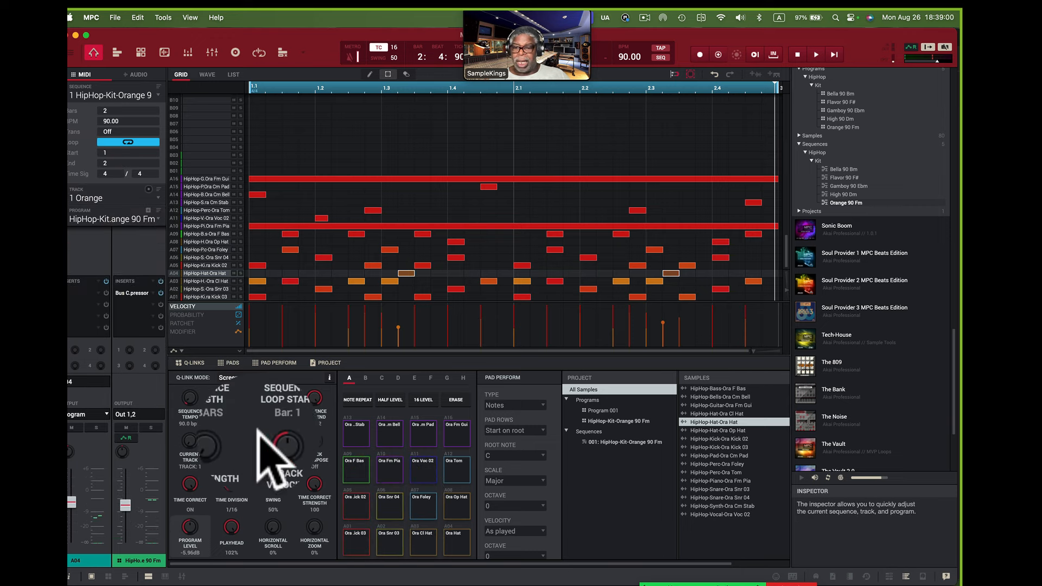
Audition pads A01 through A08 in turn and inspect the insert effects on each pad's channel strip
click(357, 539)
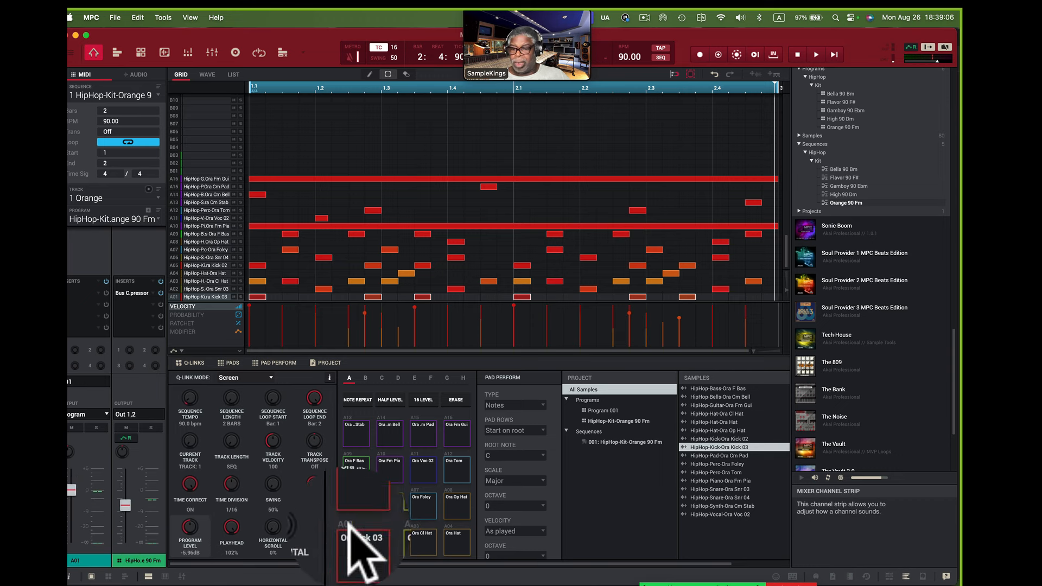
click(388, 536)
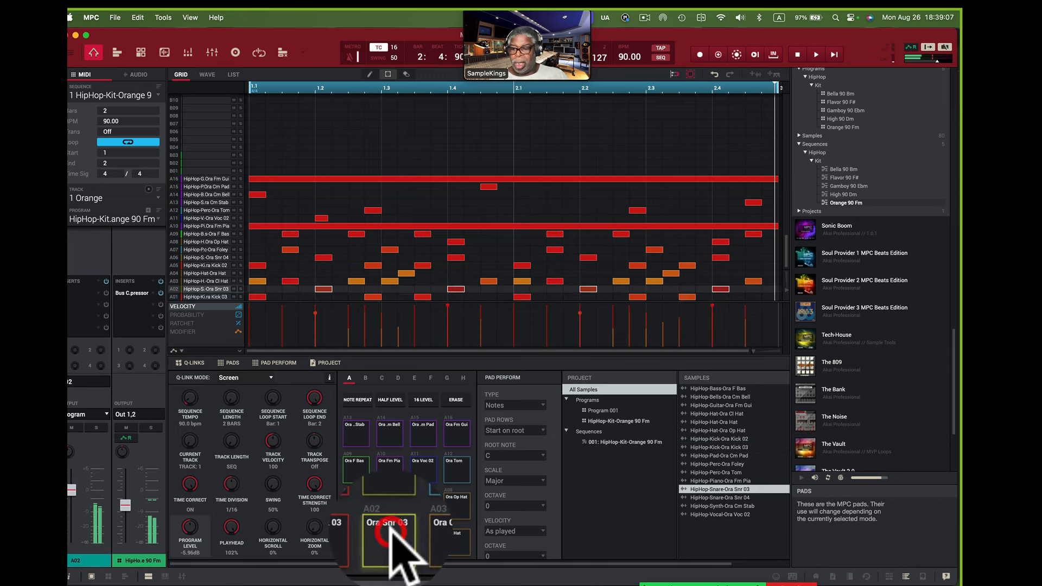
click(424, 532)
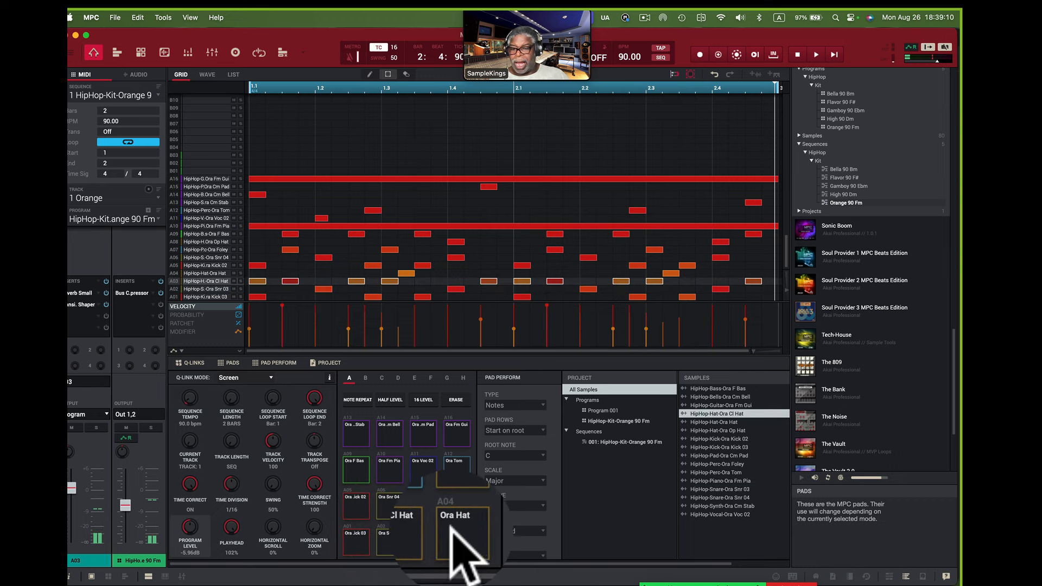
click(455, 541)
click(358, 510)
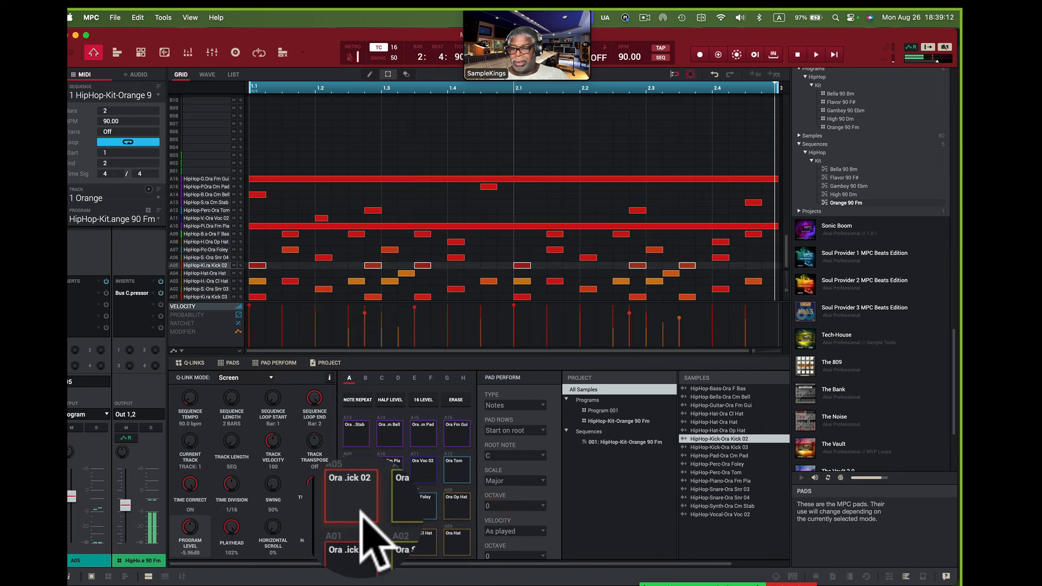
click(390, 508)
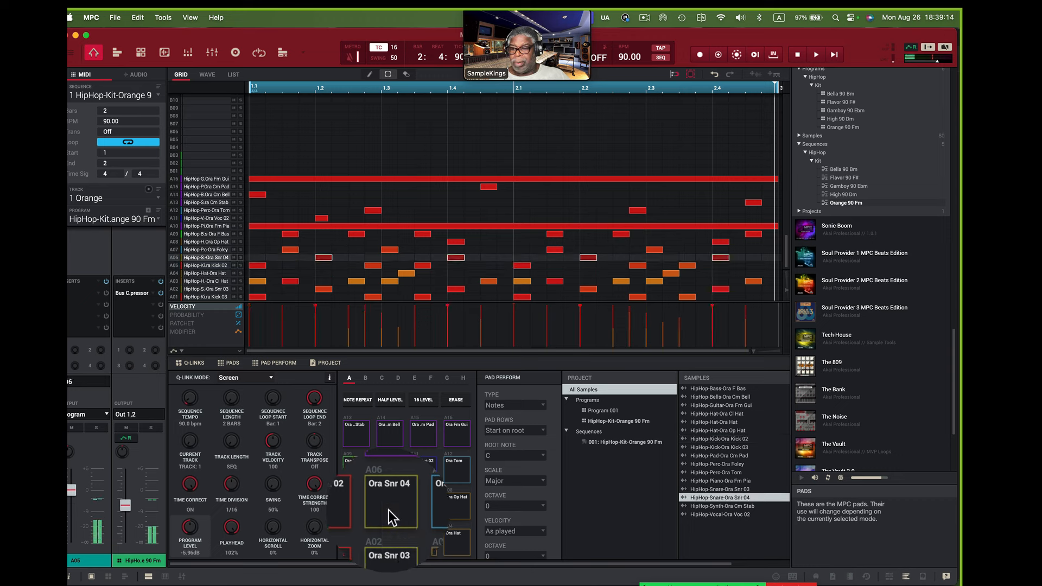
click(425, 508)
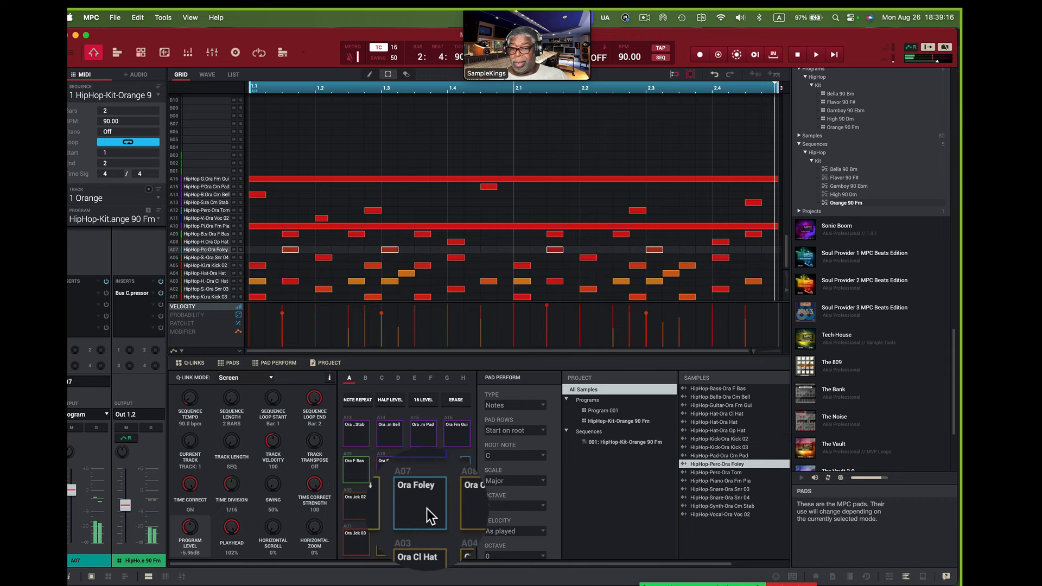
click(457, 508)
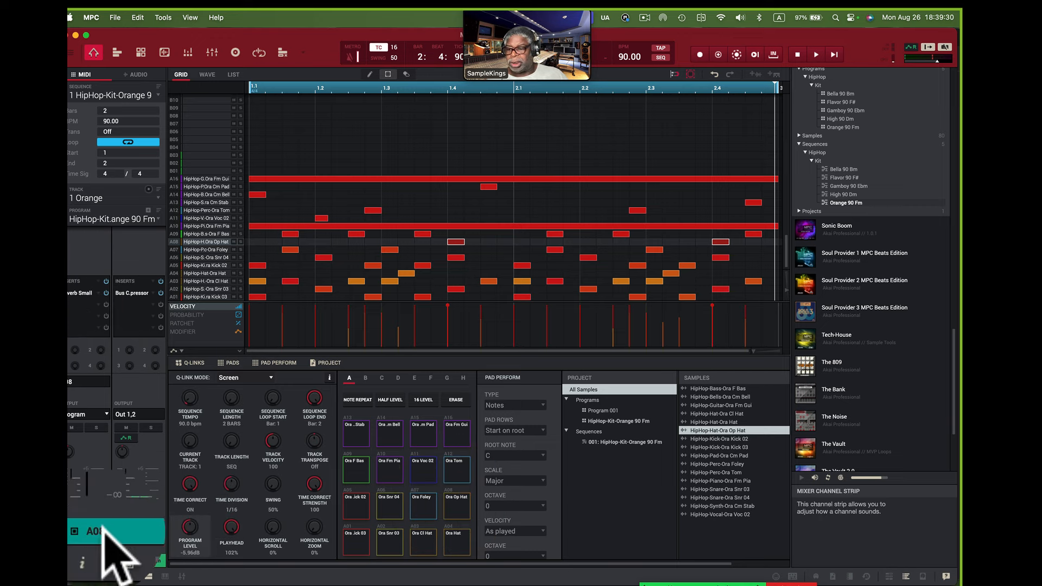
Set the attack of the Transient Shaper insert on the closed hat pad A03 to 12 and play the sequence to hear it
click(457, 532)
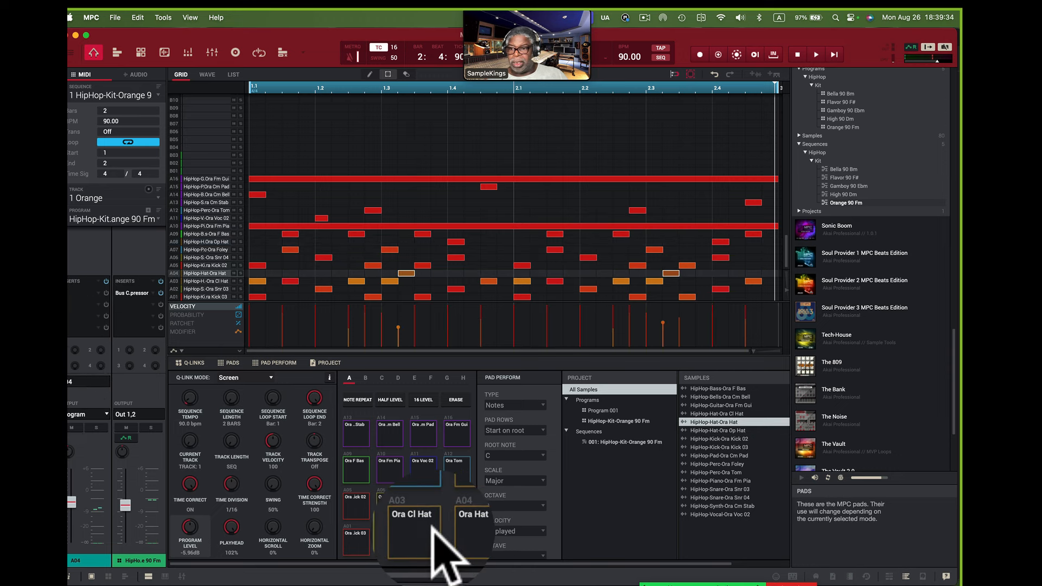
click(432, 531)
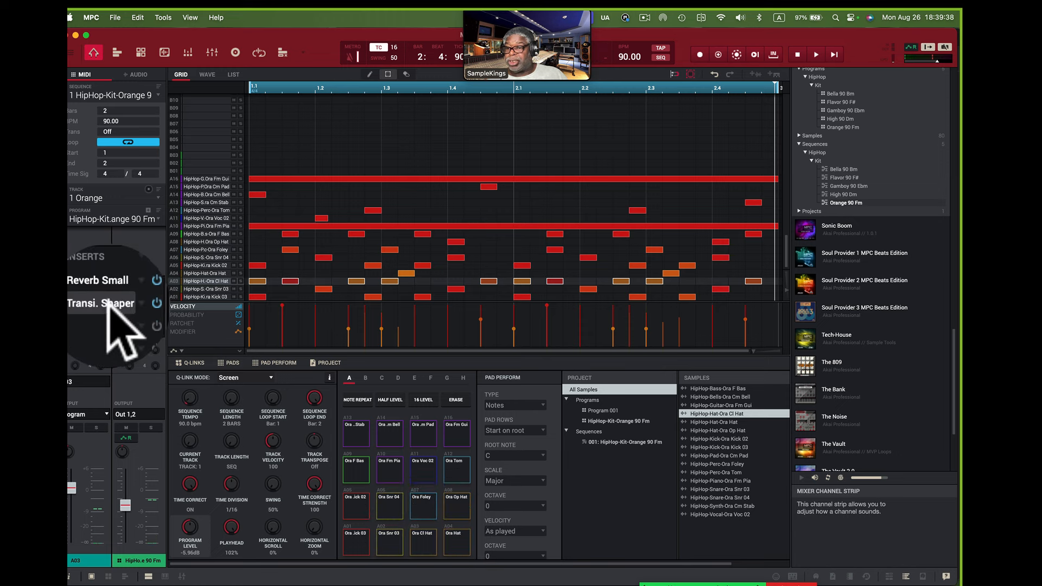
click(81, 304)
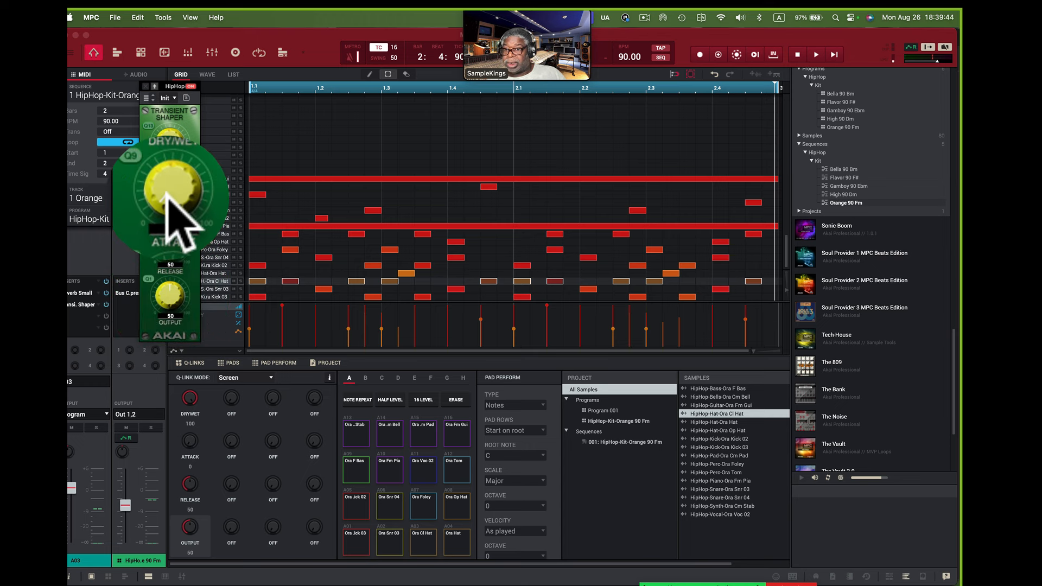
drag(167, 205, 167, 179)
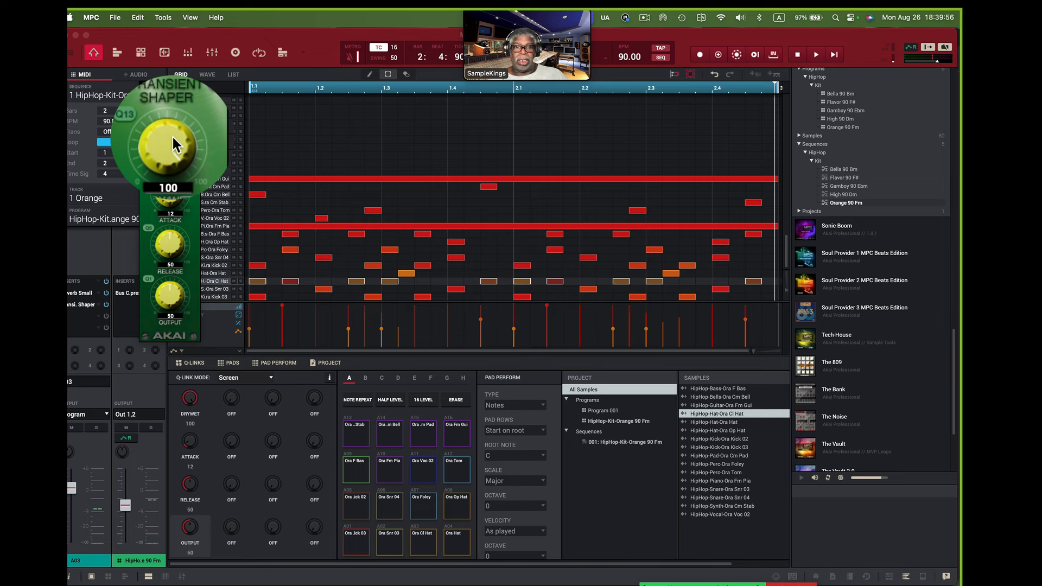
key(space)
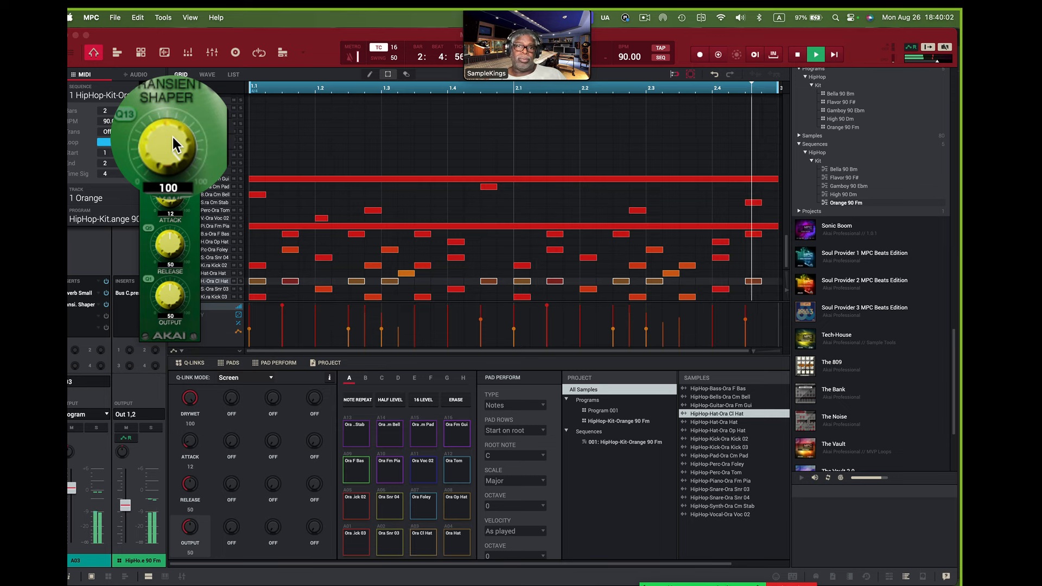
key(space)
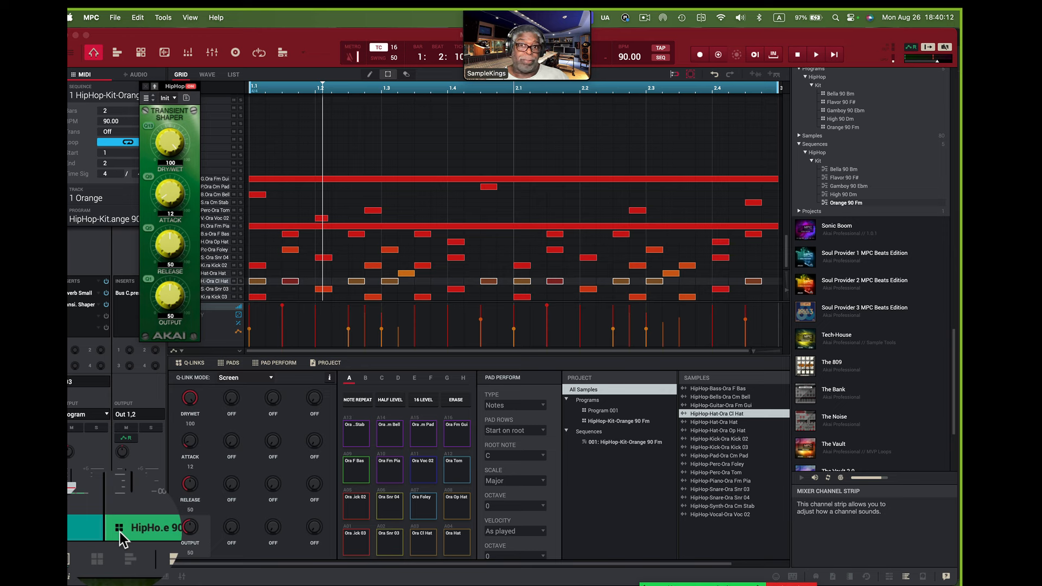
Show the Outputs 1/2 channel strip while playing the sequence to check its level, and close the Transient Shaper
click(117, 557)
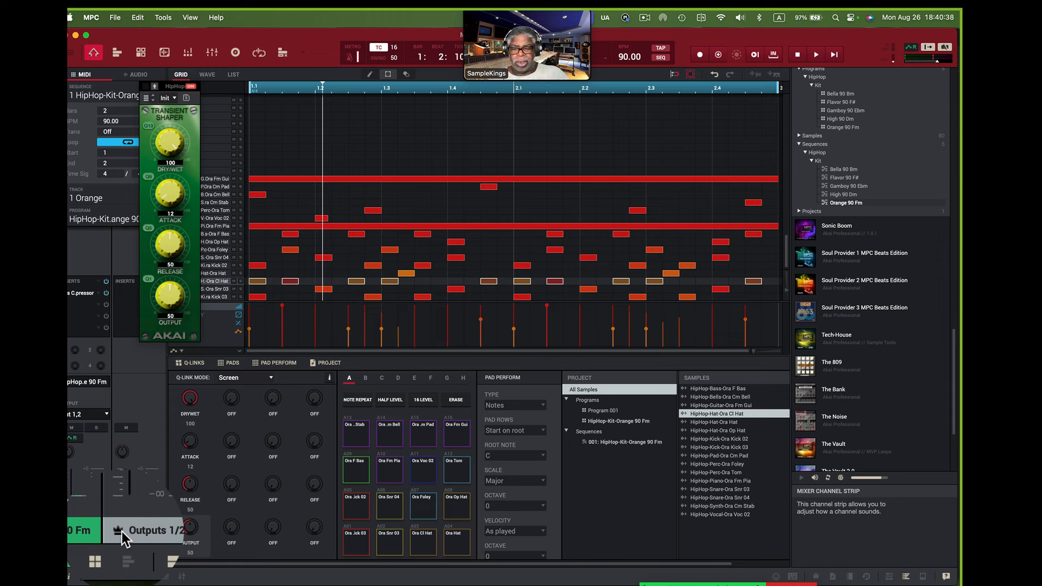
key(space)
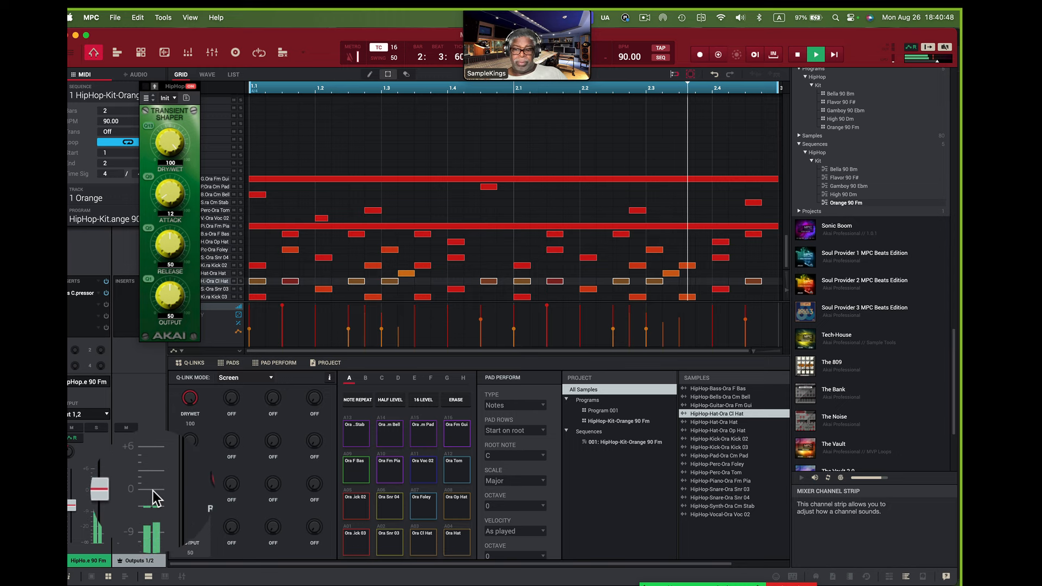
key(space)
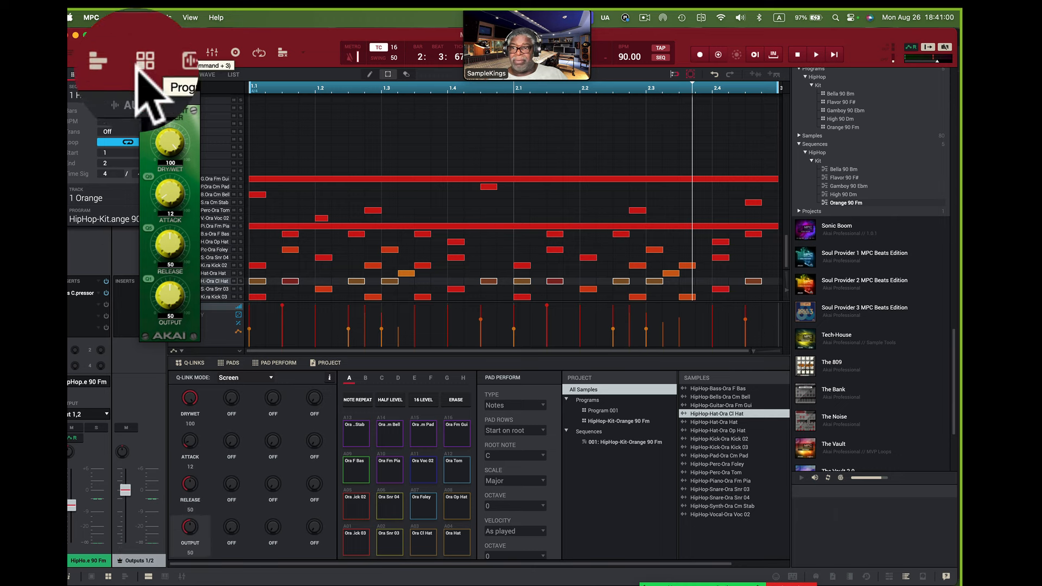
click(144, 86)
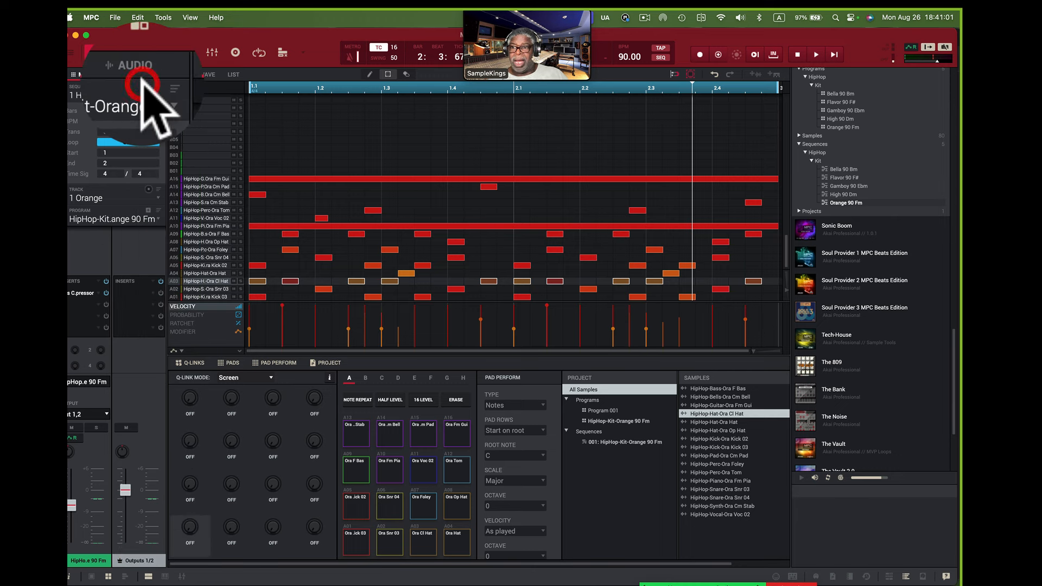
Load the FX rack Mastering Lite.xfx into the inserts of the Outputs 1/2 channel
click(139, 277)
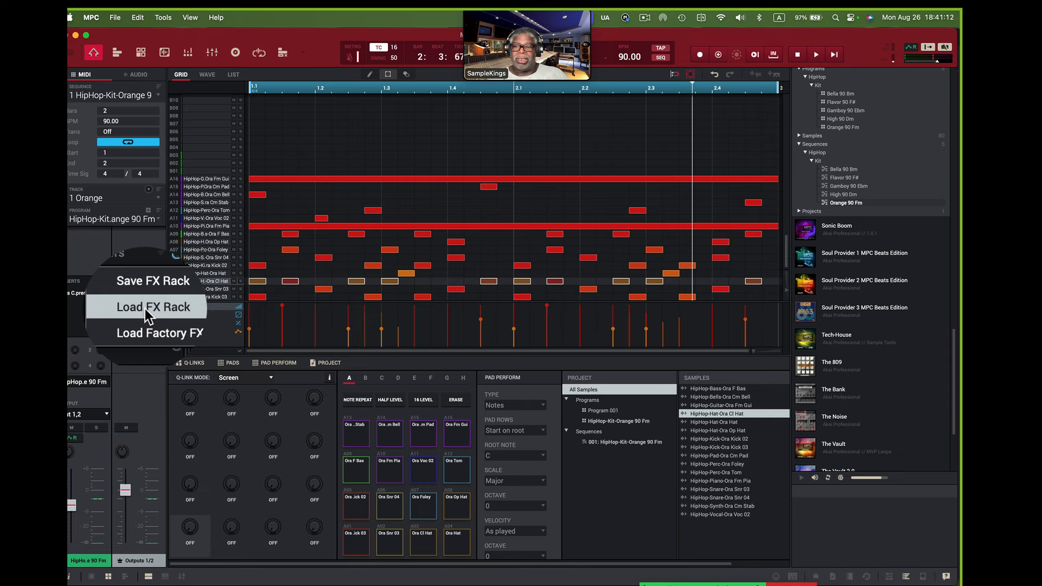
click(145, 308)
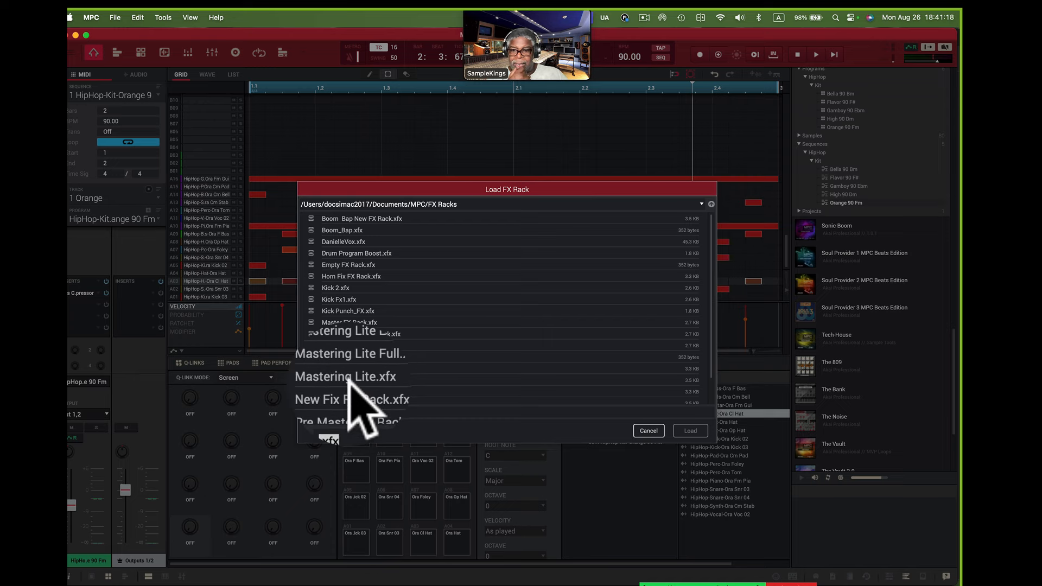
double_click(350, 383)
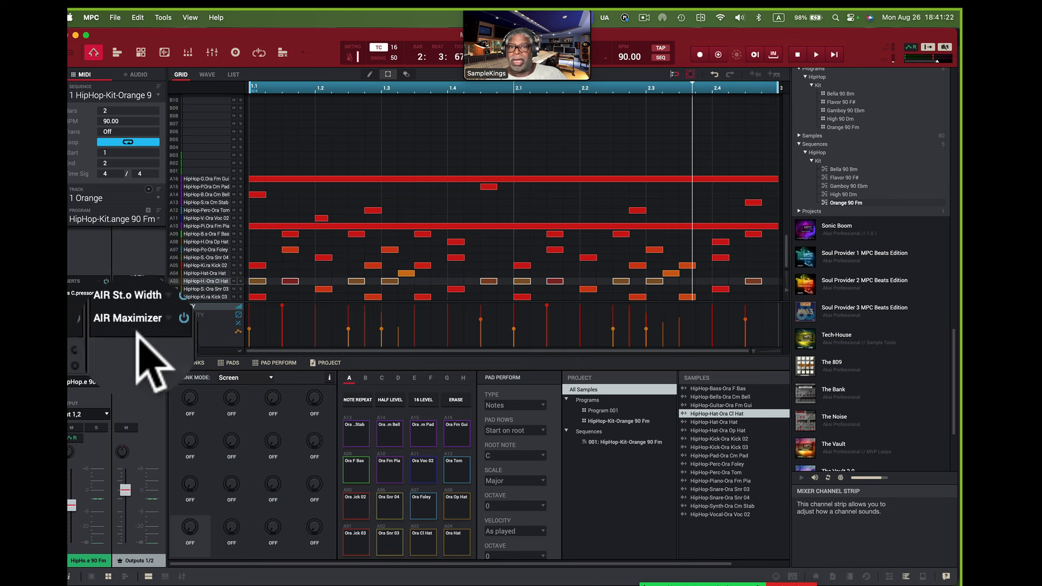
Clear the Outputs 1/2 inserts by loading Empty FX Rack.xfx
click(139, 280)
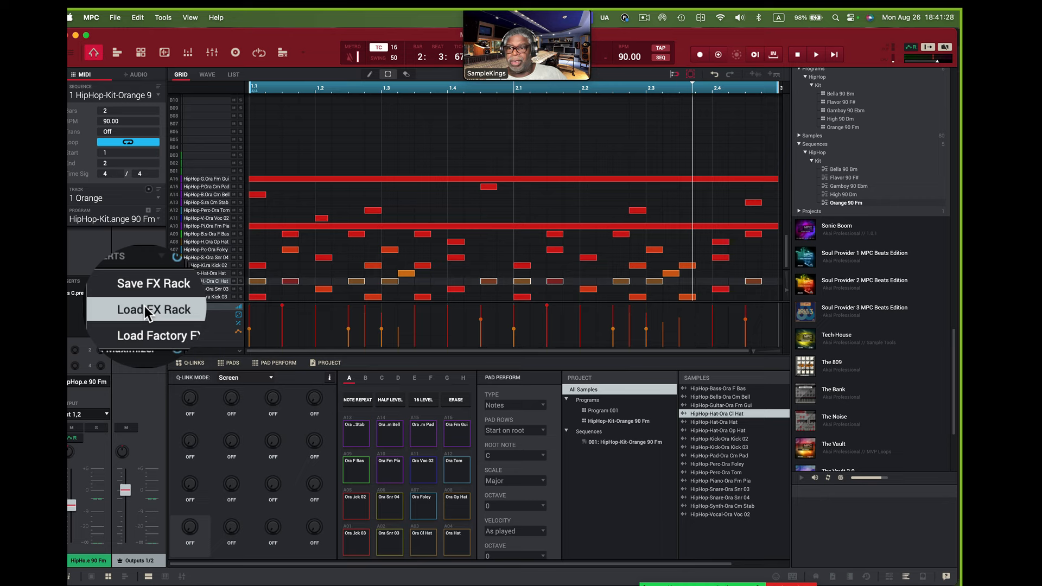
click(144, 306)
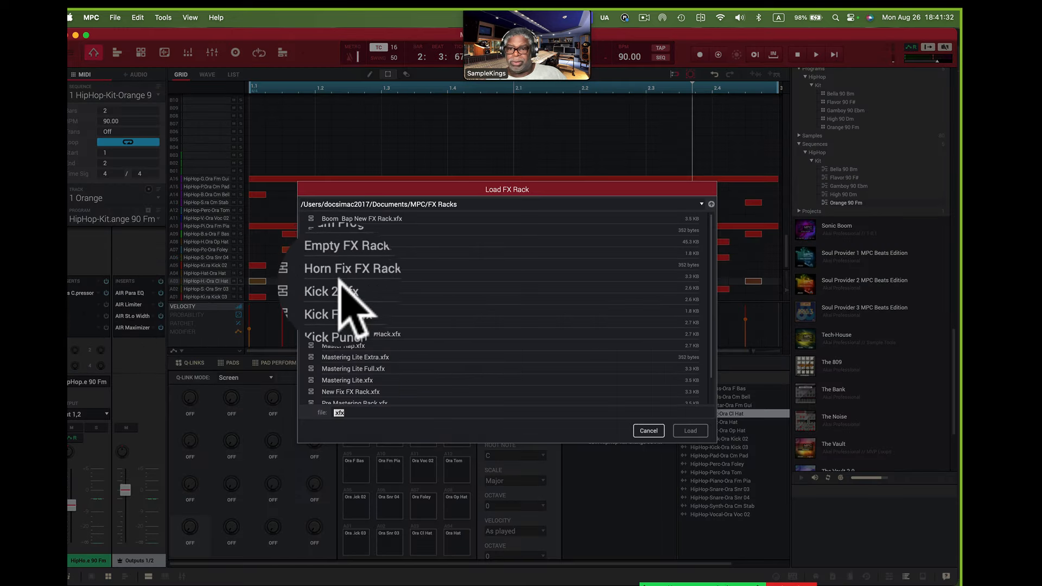
double_click(337, 265)
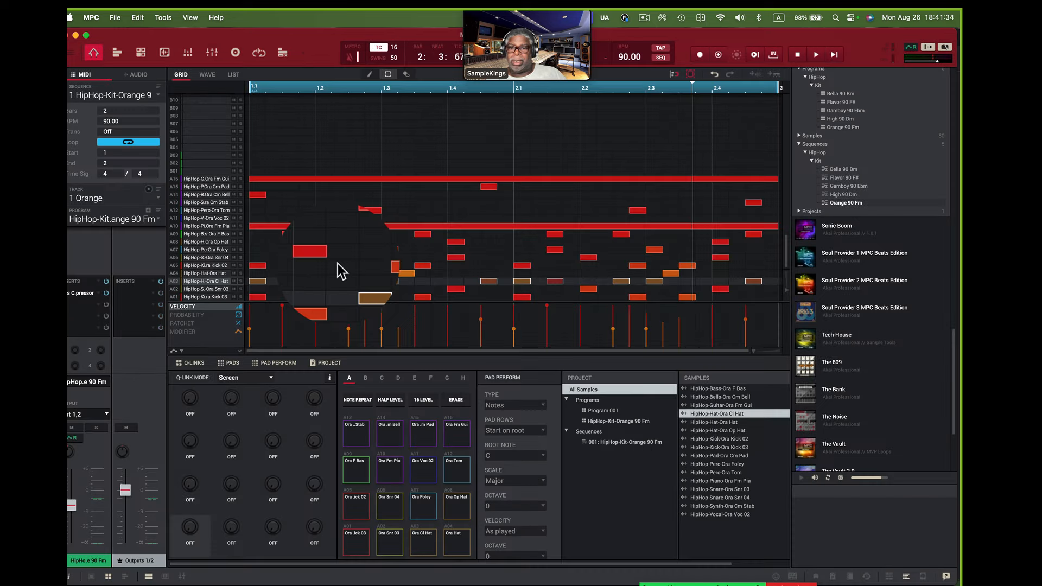
Load Mastering Lite.xfx again as the FX rack on the Outputs 1/2 channel
click(138, 282)
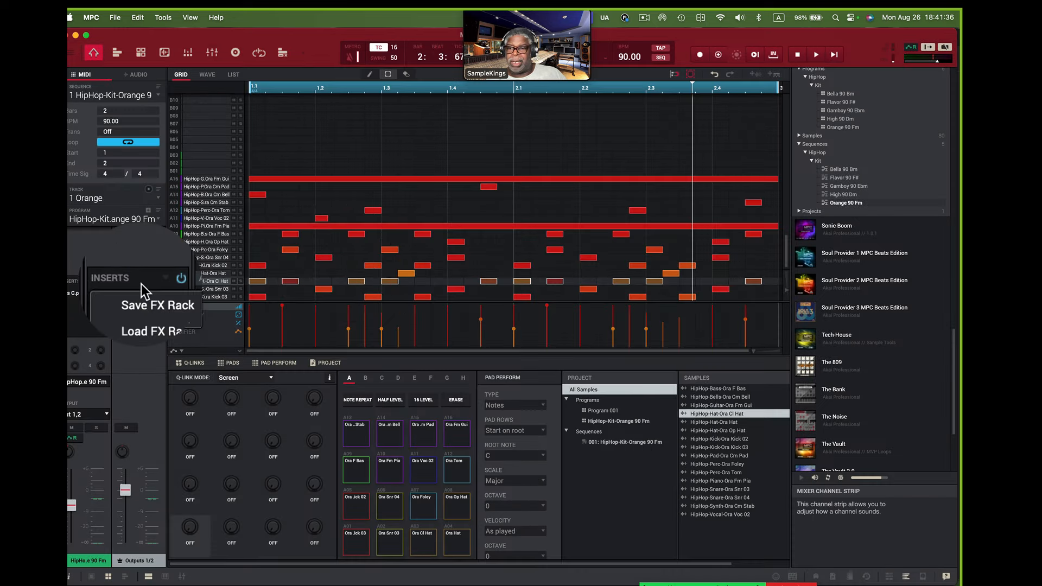
click(141, 287)
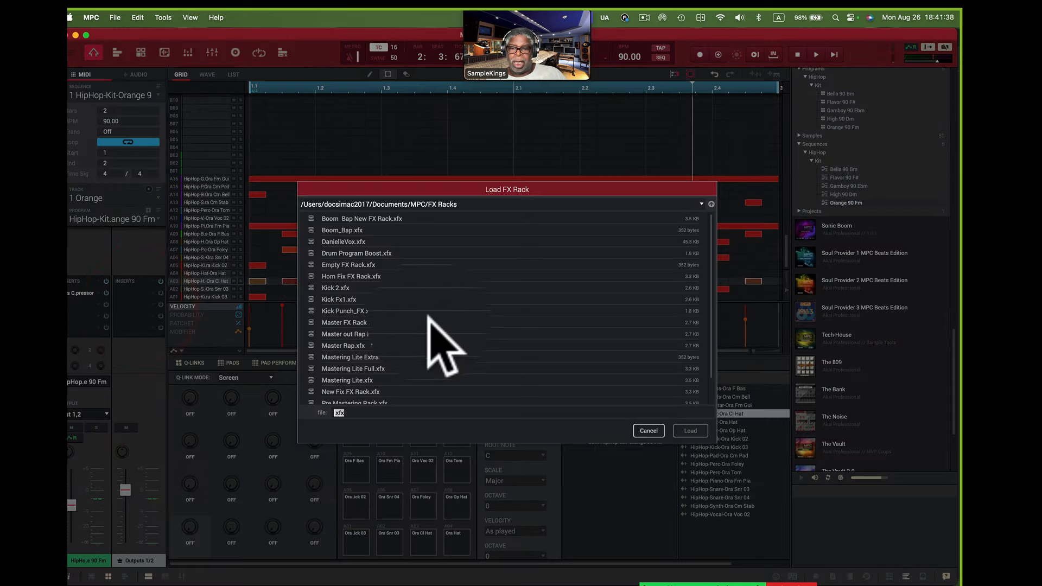
click(364, 380)
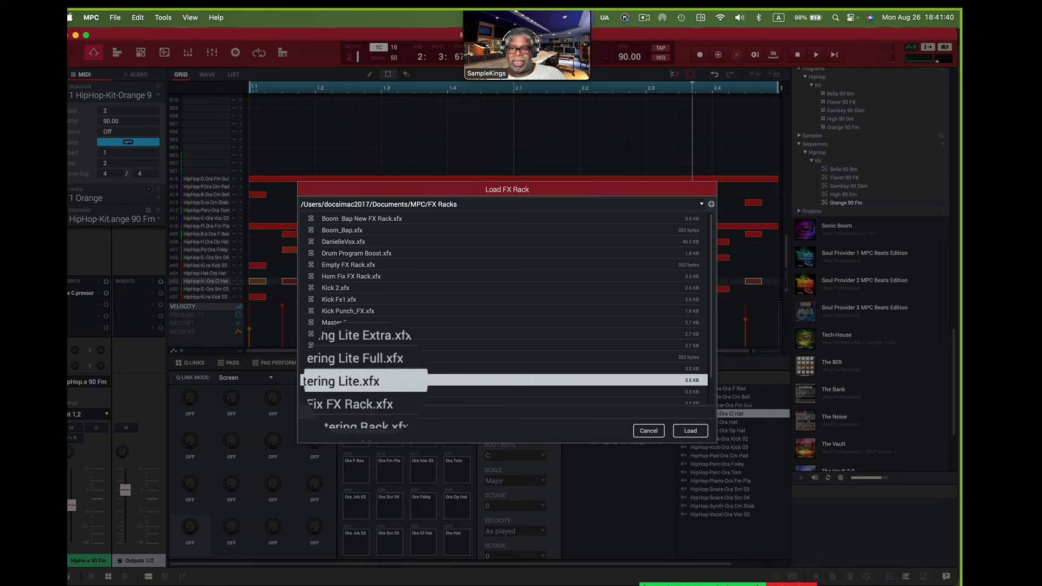
double_click(366, 378)
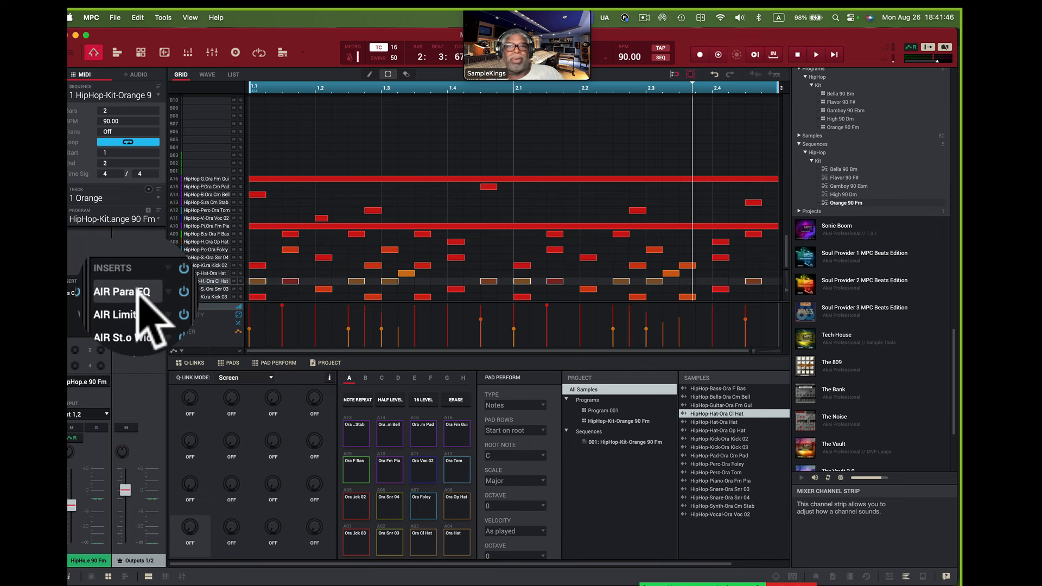
Examine the AIR Para EQ settings on Outputs 1/2, close the plugin, and play the sequence through the mastering rack
double_click(138, 294)
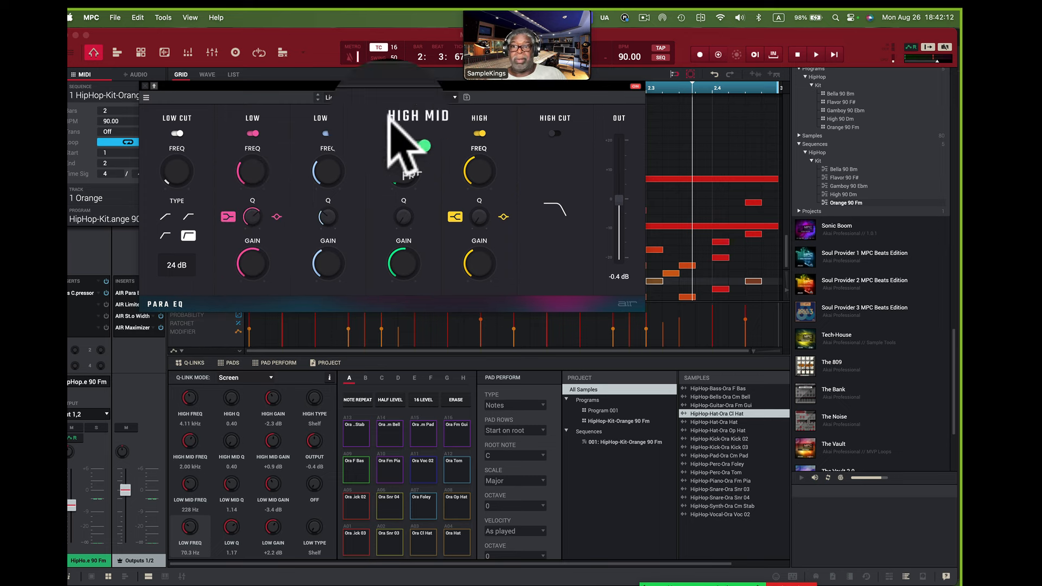
click(145, 86)
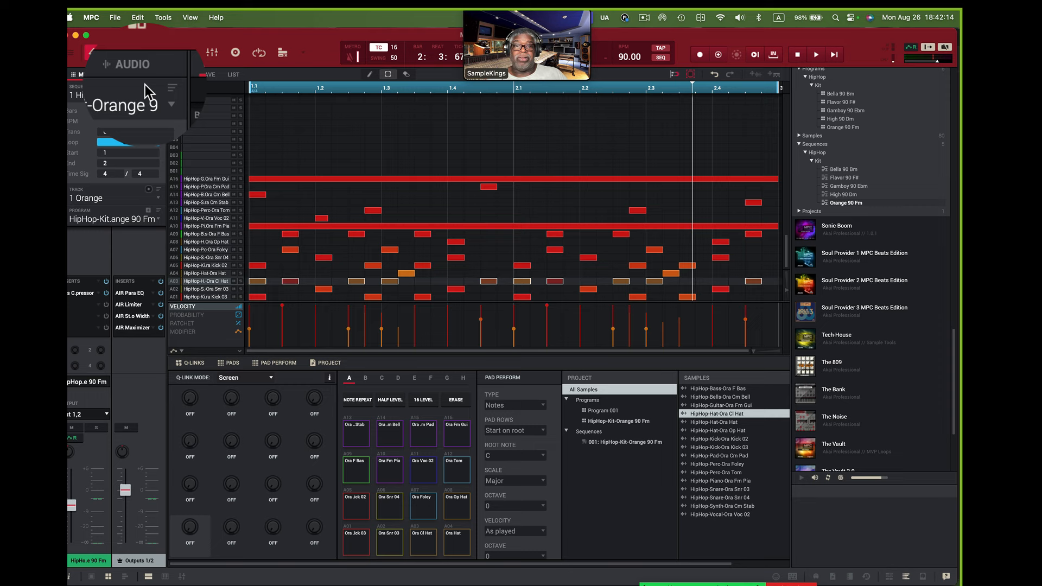
key(space)
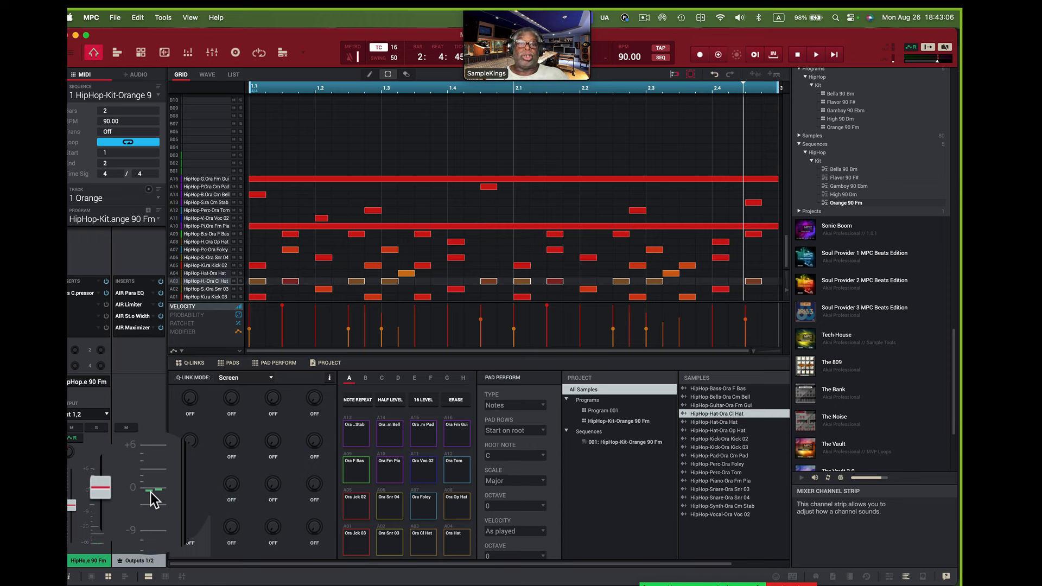
Play the sequence and toggle all Outputs 1/2 inserts to compare the mix with and without the mastering rack
key(space)
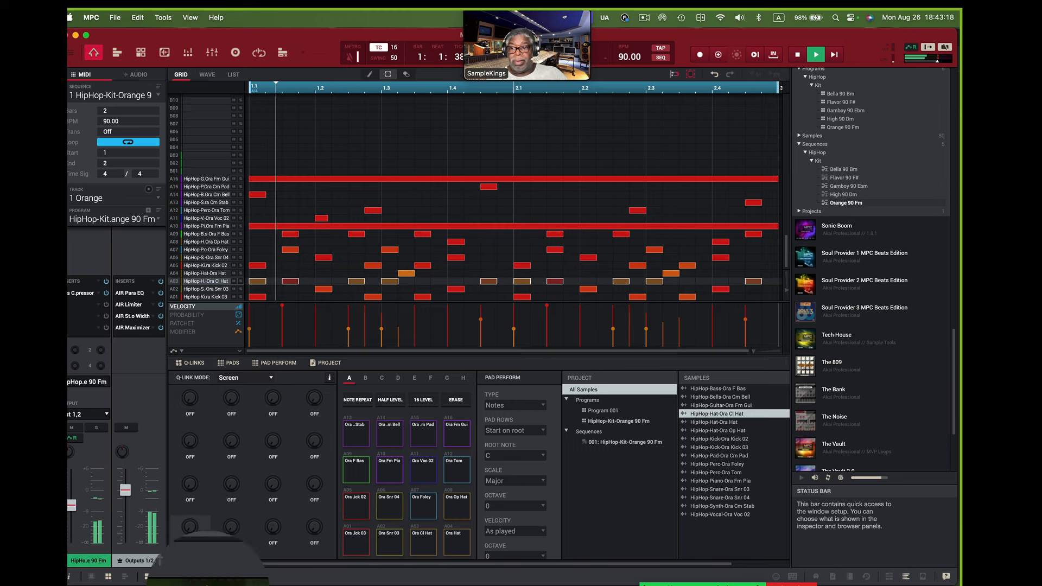
click(146, 281)
click(145, 280)
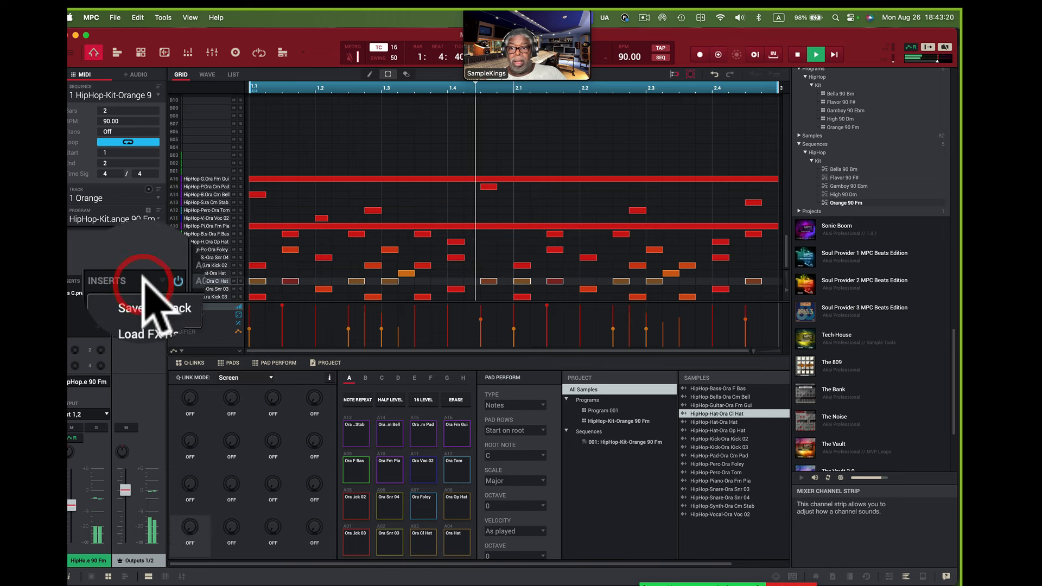
click(151, 280)
click(161, 281)
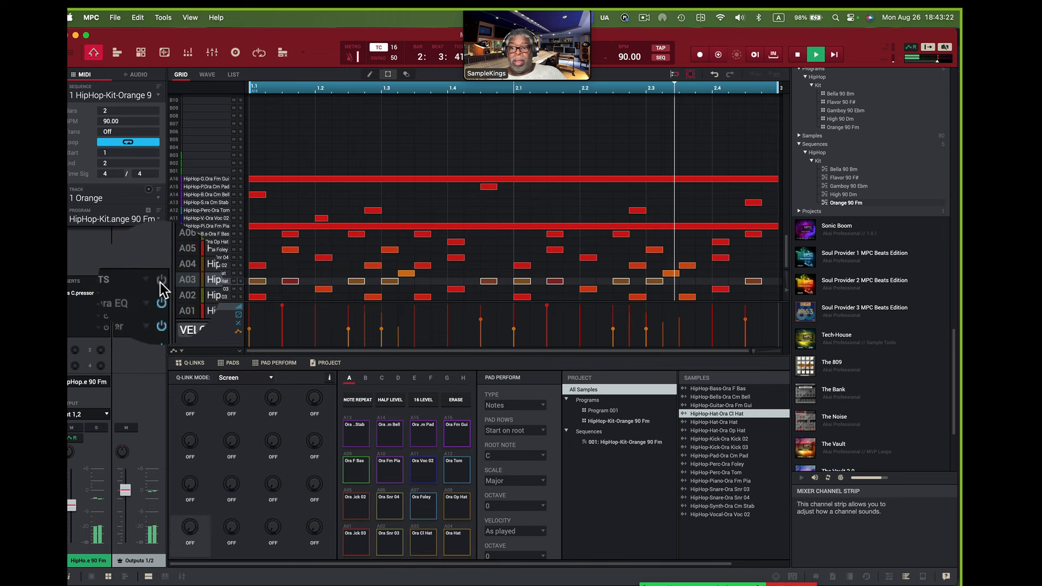
key(space)
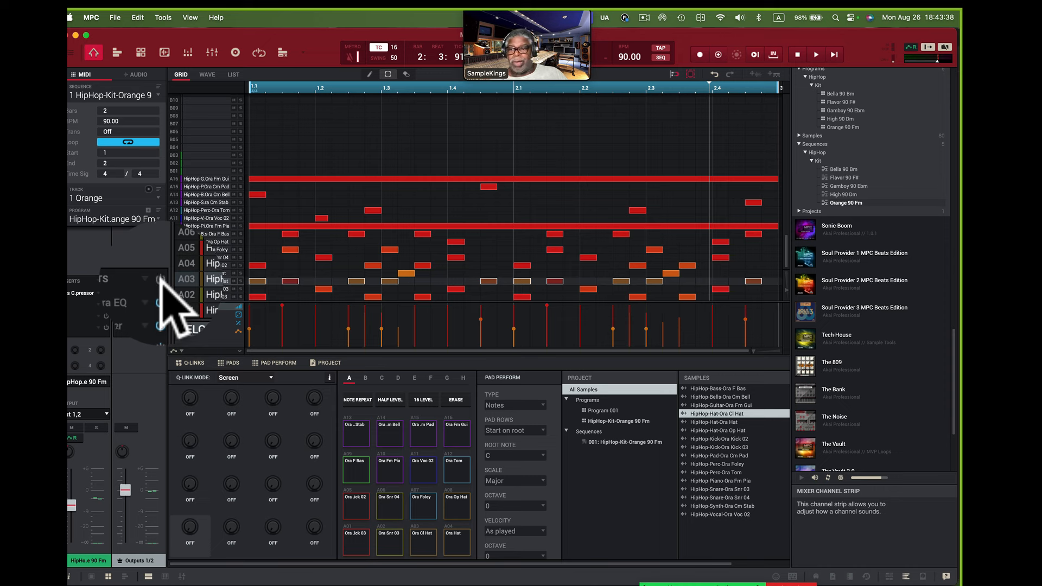
Examine the AIR Para EQ on Outputs 1/2 against the frequency cheatsheet in Acrobat, then return to MPC
click(137, 302)
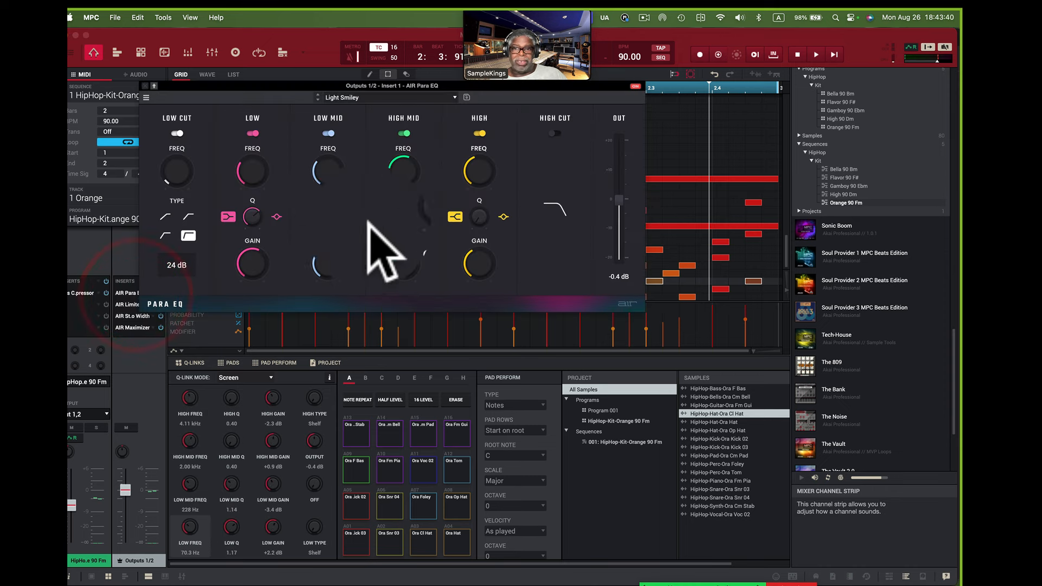
mouse_move(253, 214)
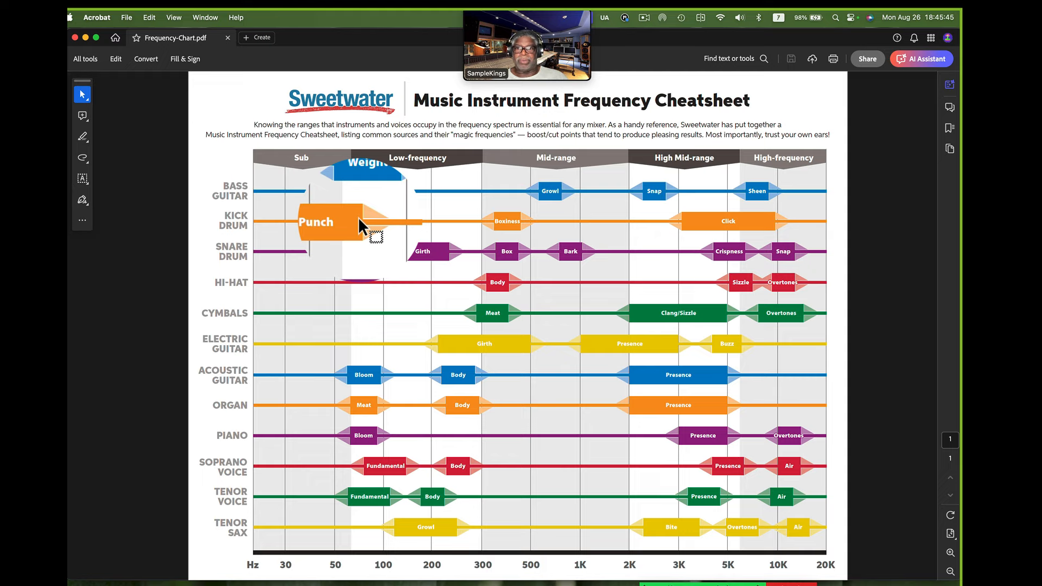
key(super+Tab)
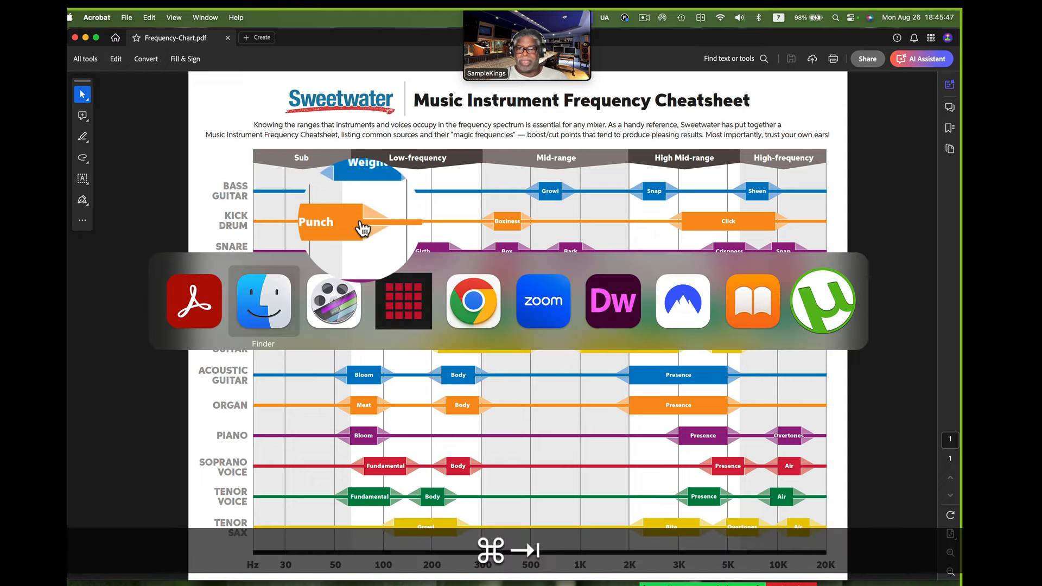
key(super+Tab)
key(super+Tab)
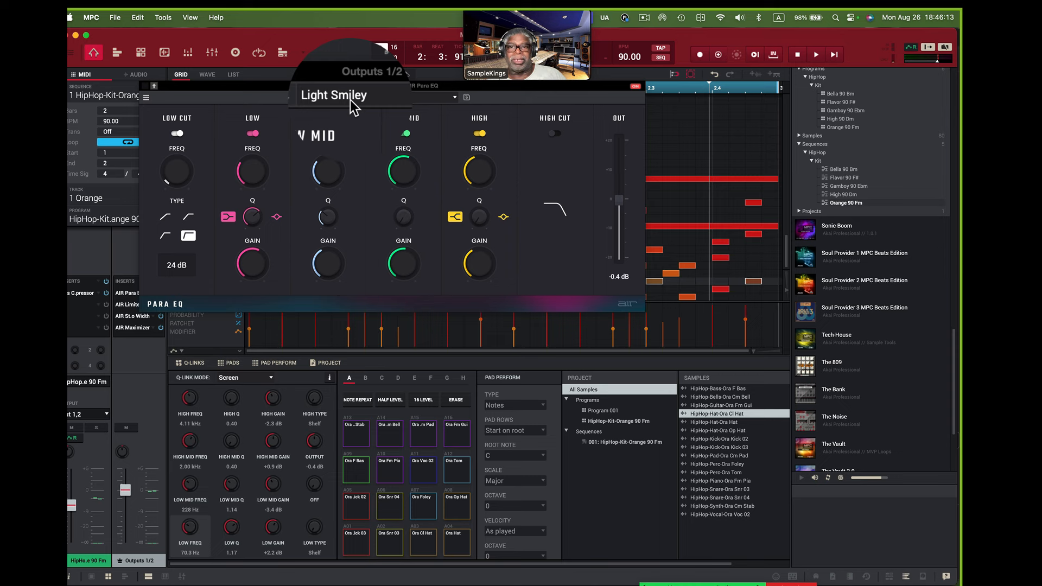
Listen to the sequence through the Para EQ, close the plugin, and consult Frequency-Chart.pdf in Acrobat before returning to MPC
key(space)
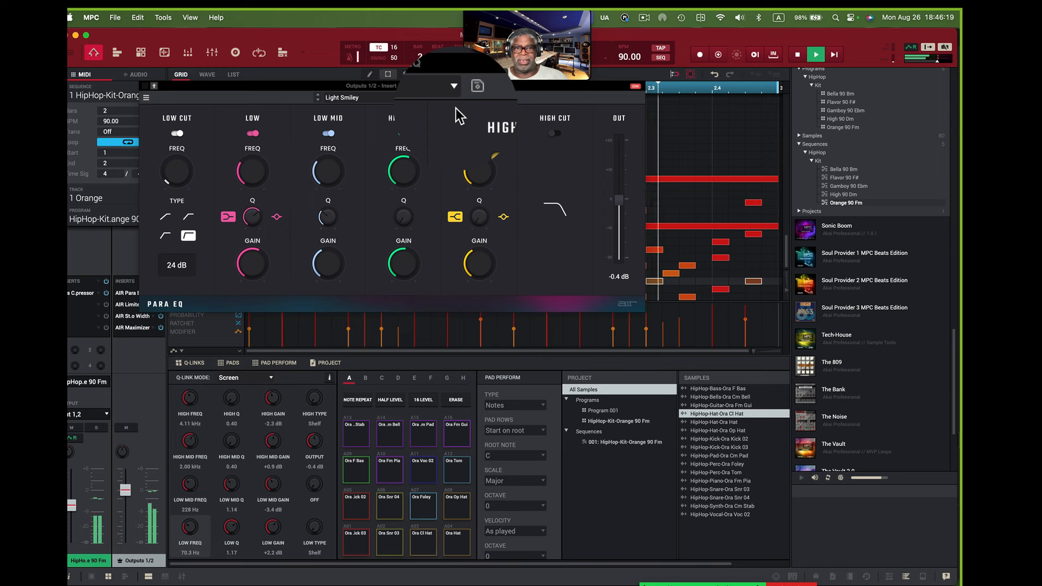
mouse_move(621, 200)
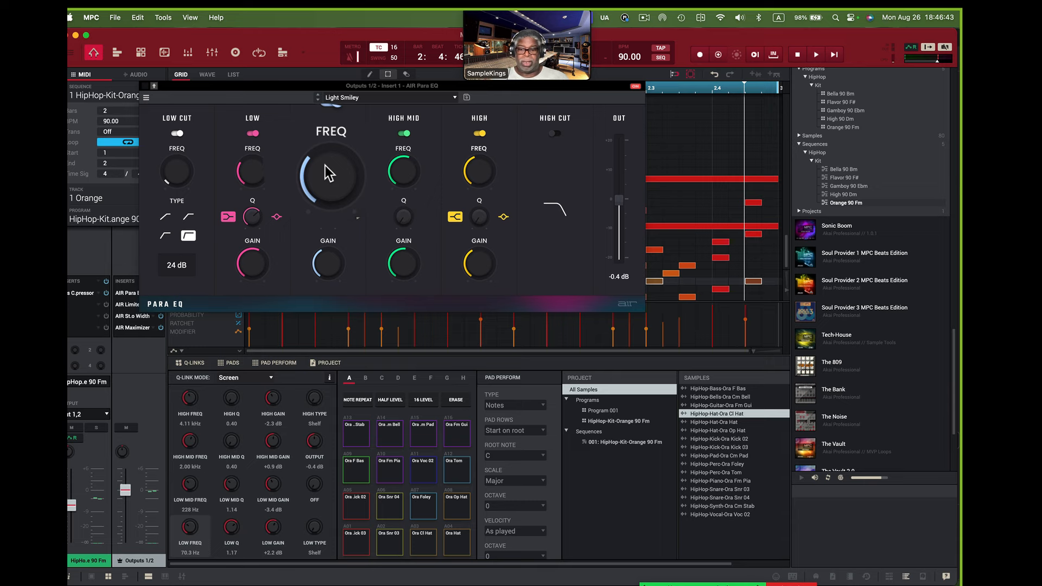
key(super+Tab)
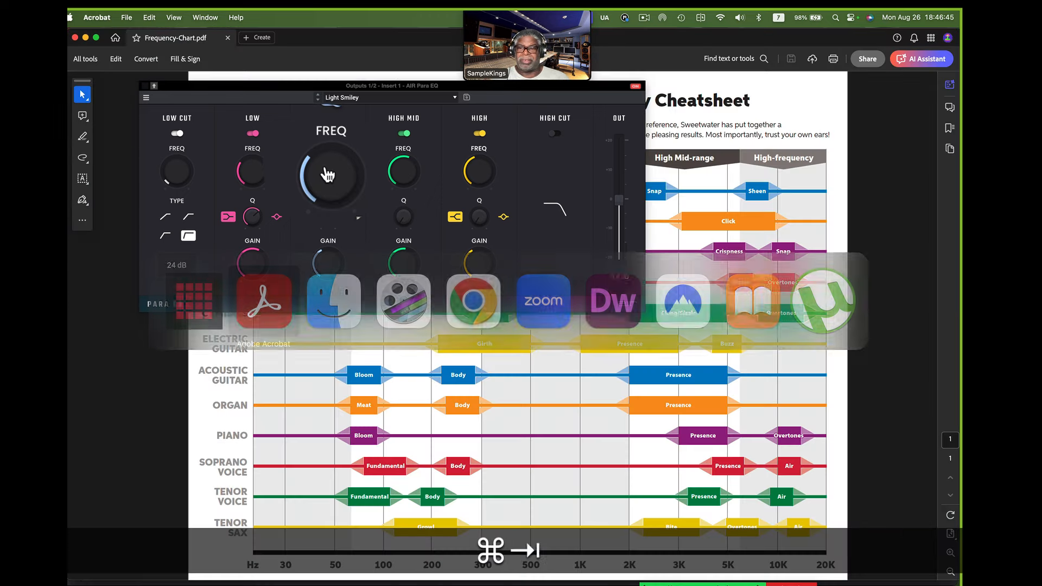
click(144, 86)
key(super+Tab)
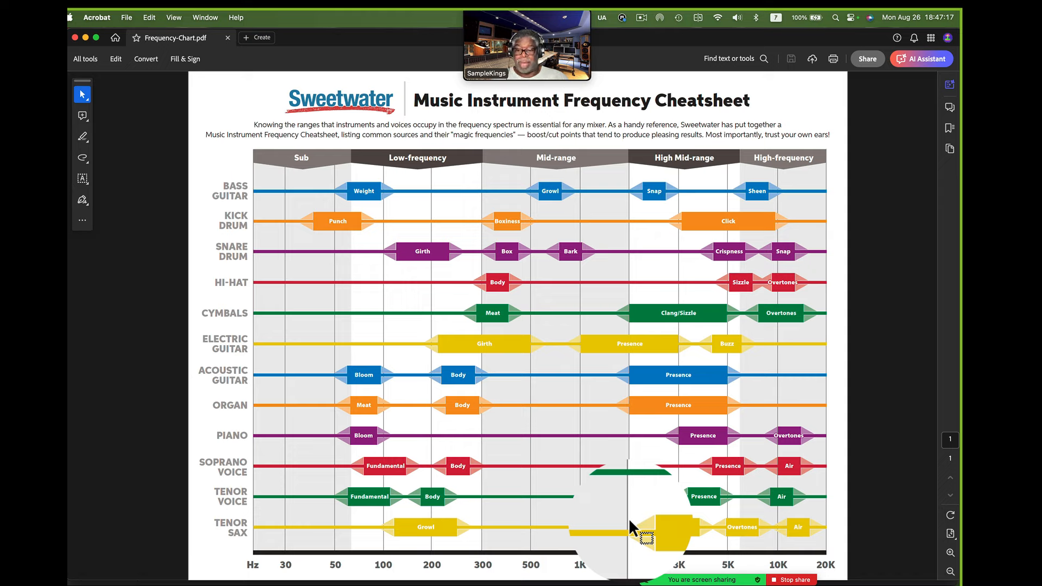
key(super+Tab)
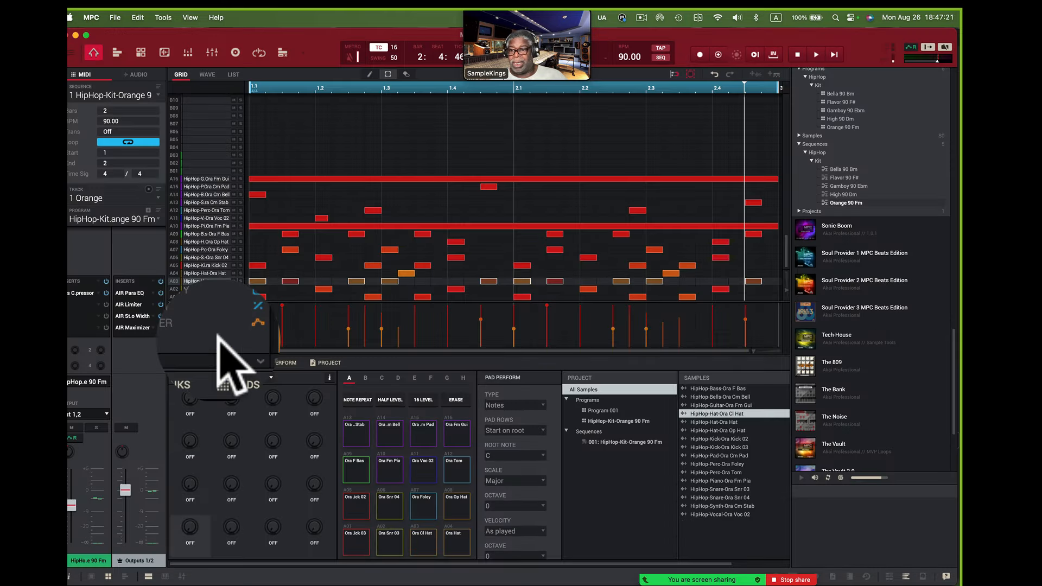
Play the sequence and compare the AIR Limiter on Outputs 1/2 bypassed and active, closing the plugin when done
key(space)
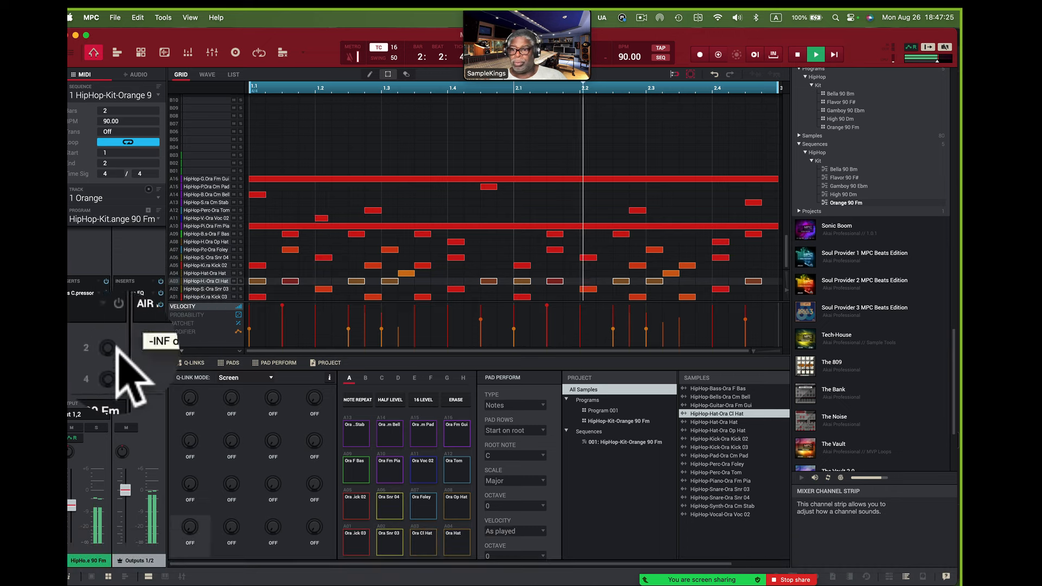
click(133, 302)
key(space)
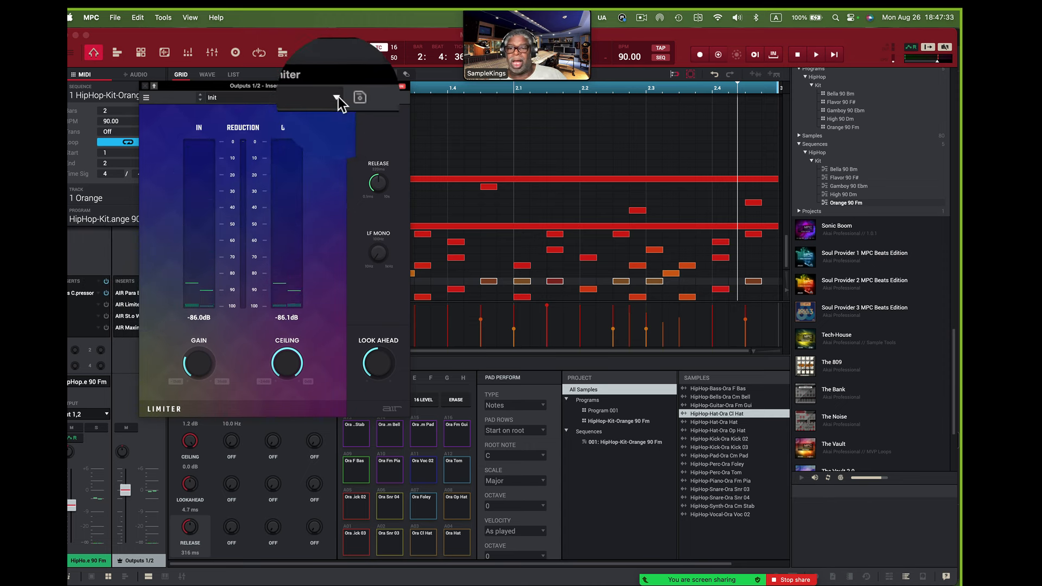
key(space)
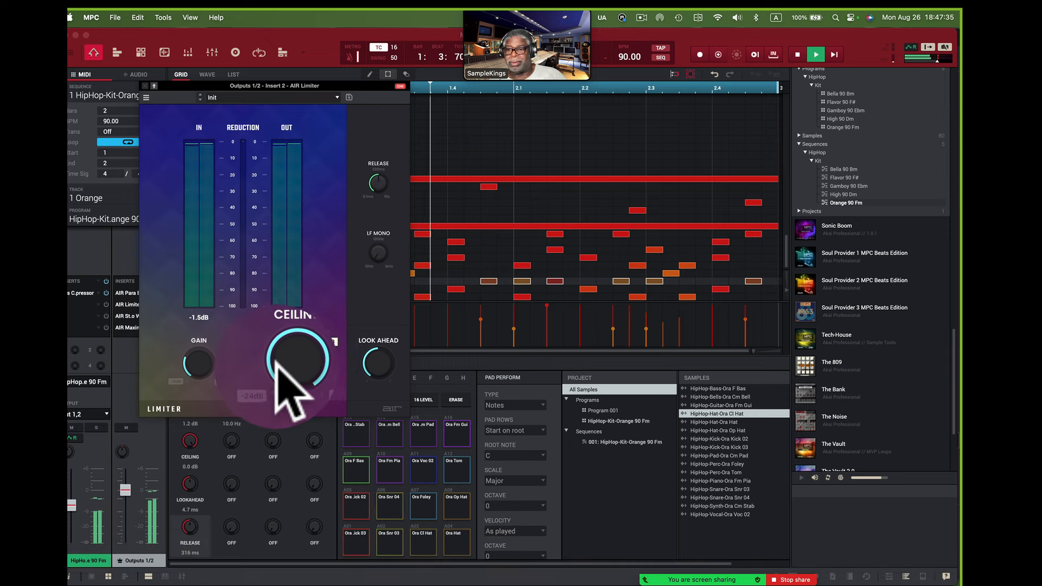
click(402, 86)
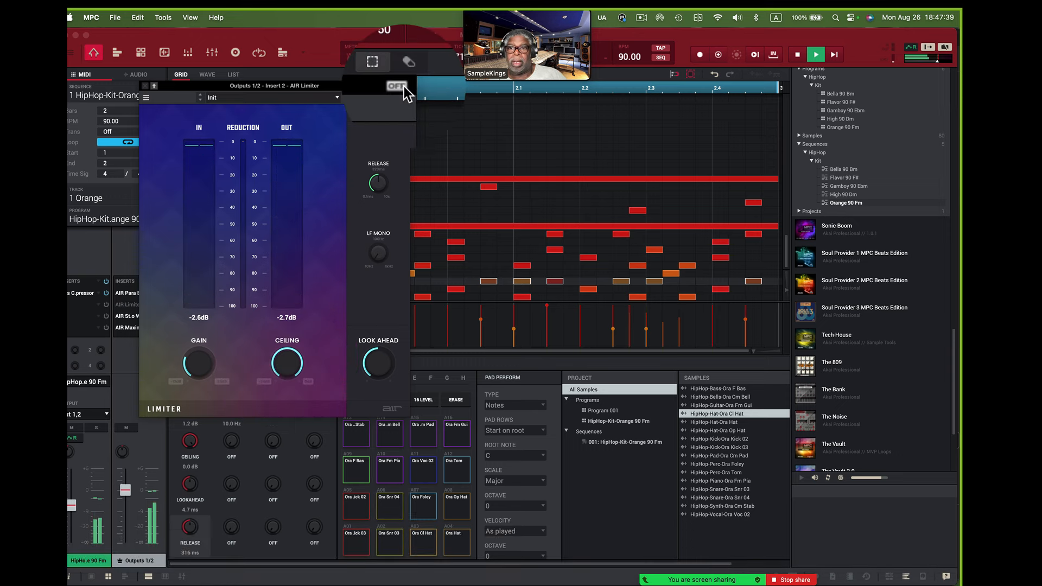
click(402, 86)
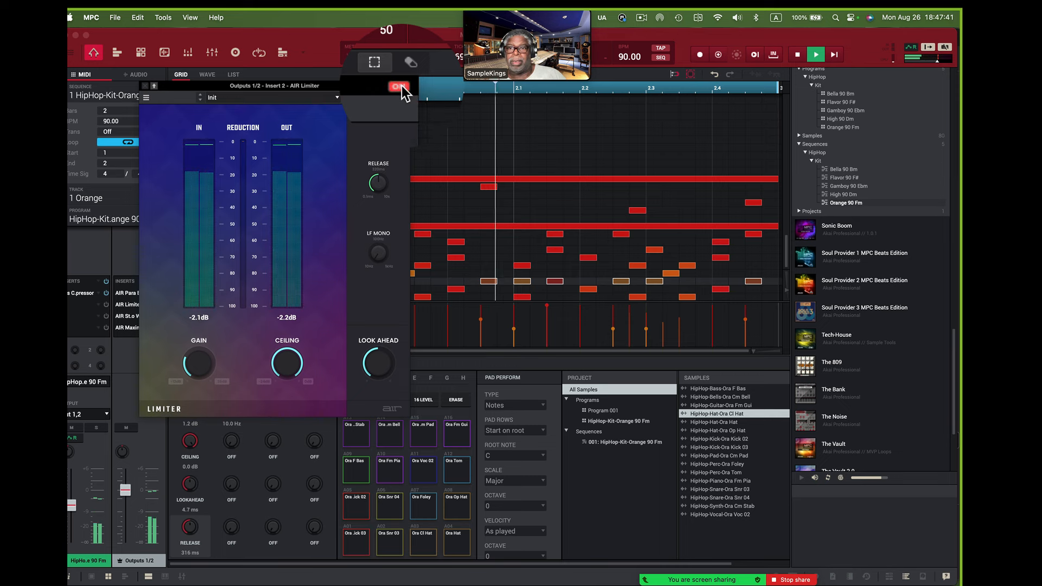
click(144, 86)
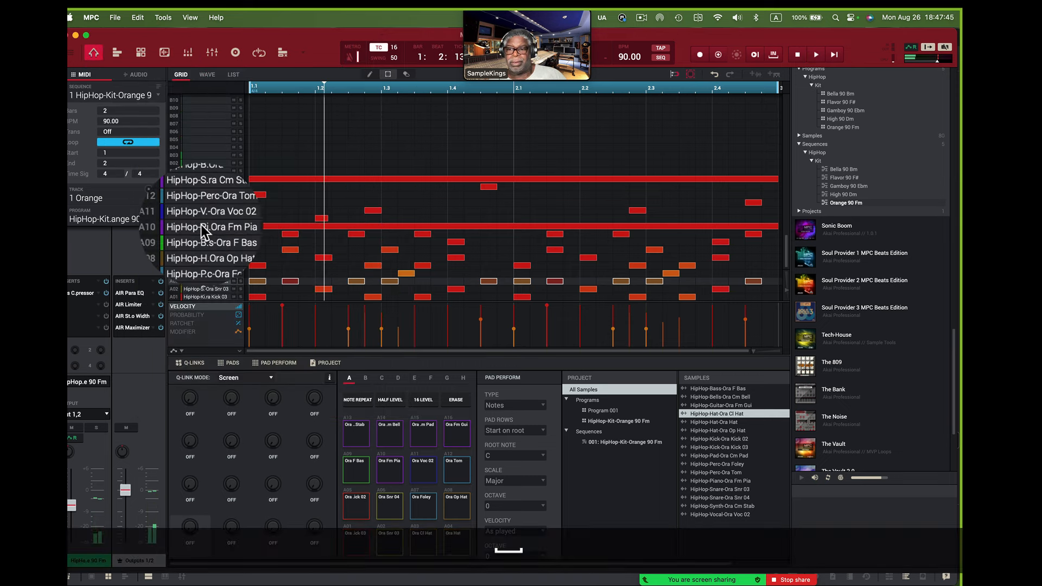
Examine the AIR Stereo Width settings and preset list on Outputs 1/2, and close the plugin without changing the preset
double_click(138, 317)
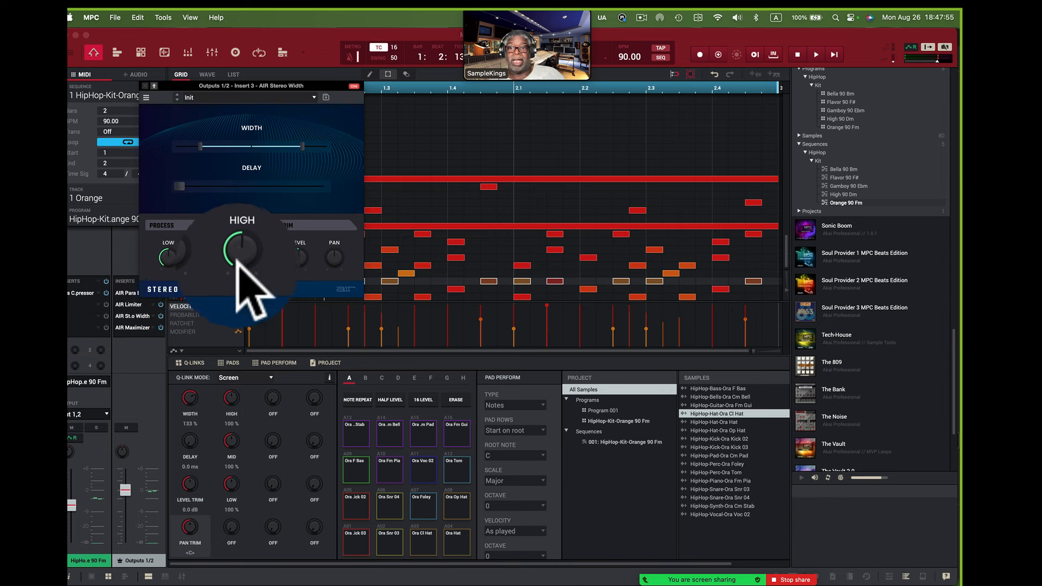
mouse_move(237, 256)
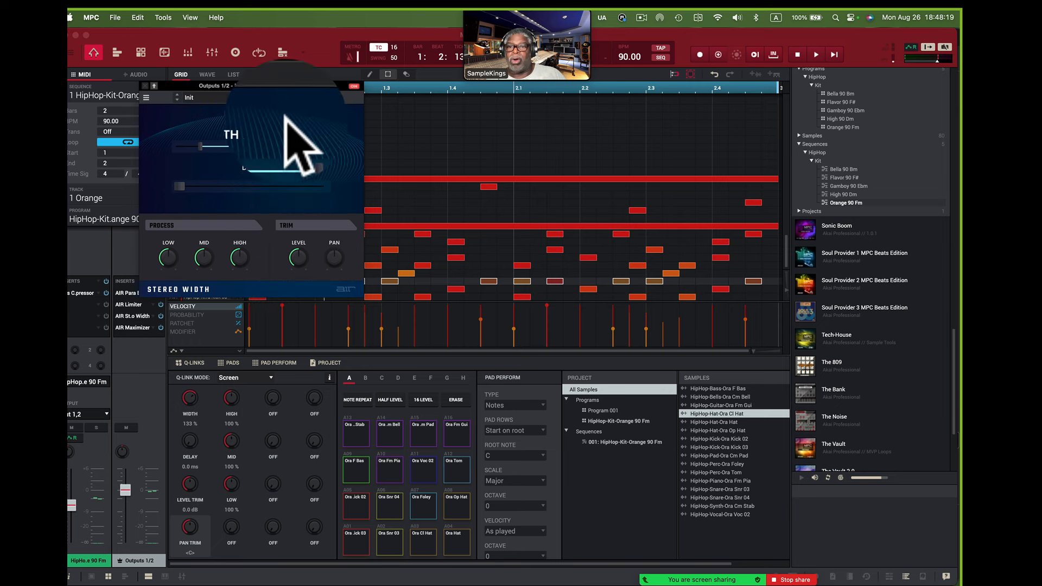
click(314, 98)
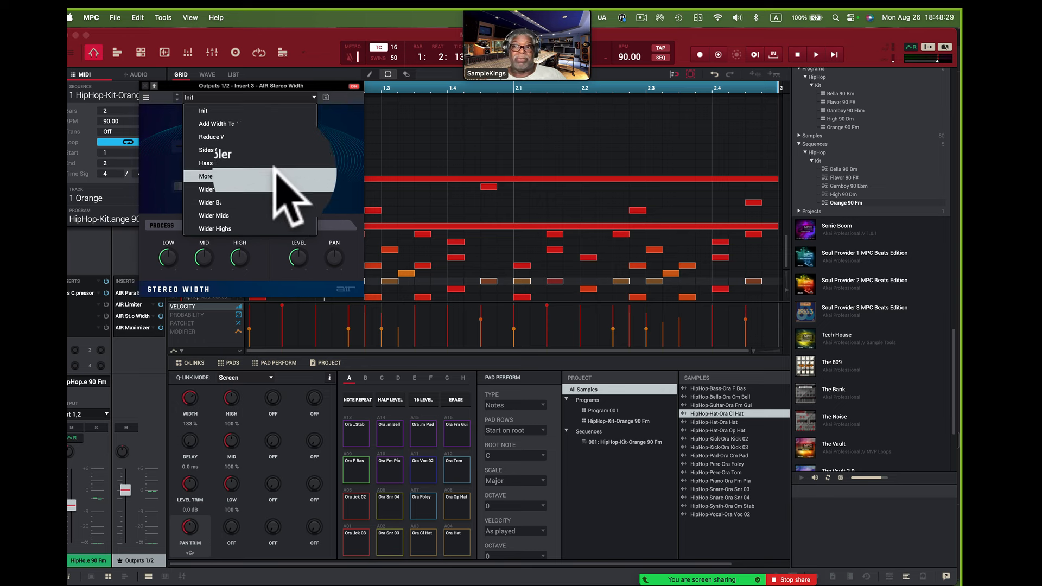
click(304, 64)
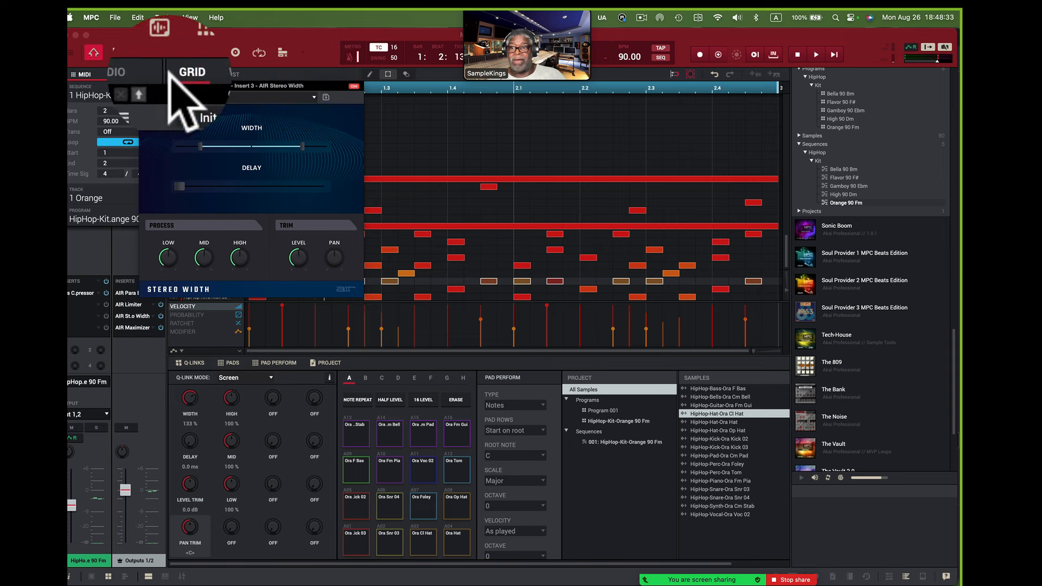
click(145, 85)
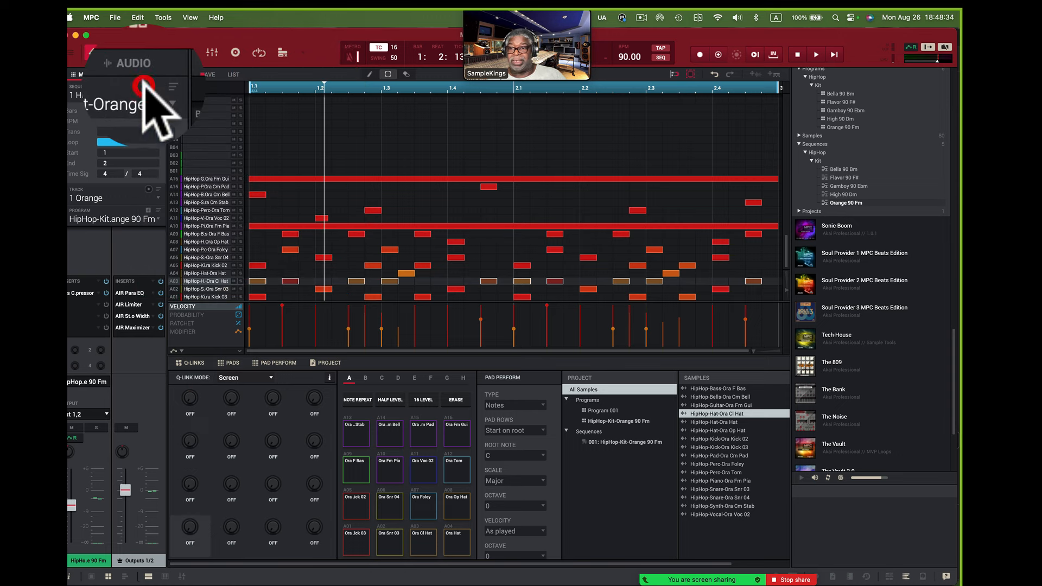
Audition the Mastering Hard preset in the AIR Maximizer on Outputs 1/2 during playback and reload Mastering Light
click(139, 328)
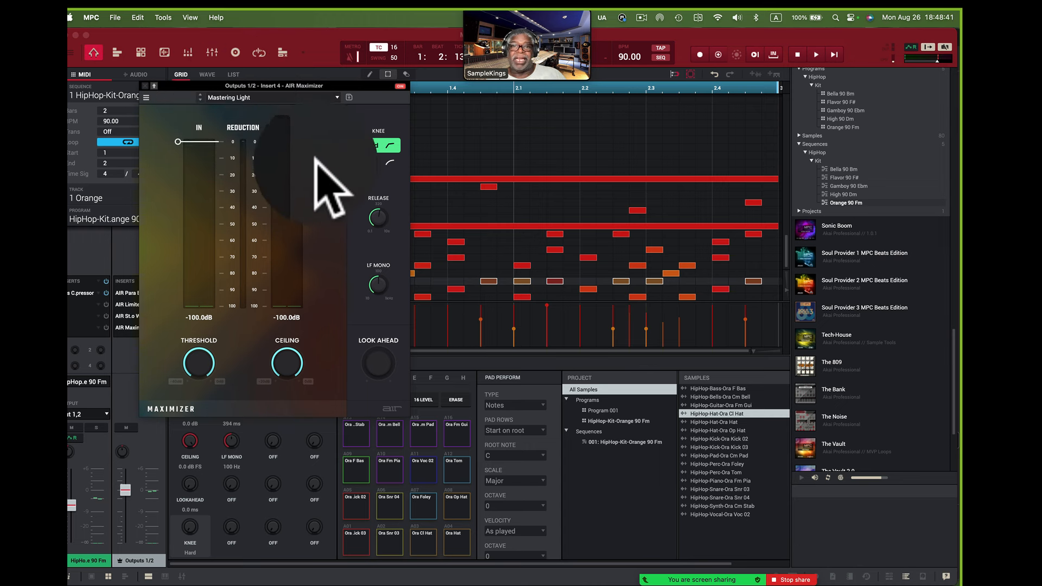
key(space)
click(337, 96)
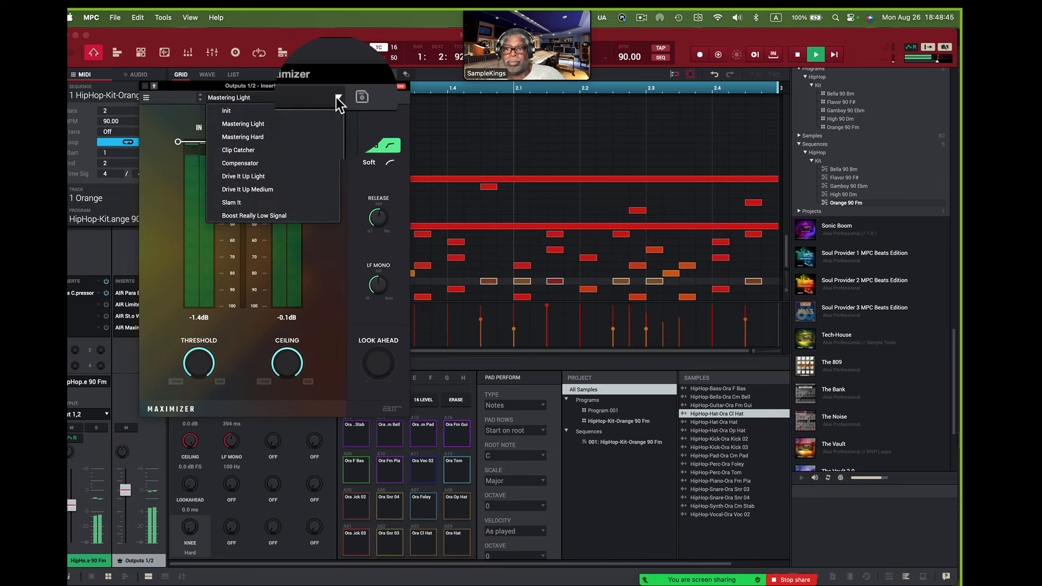
click(311, 136)
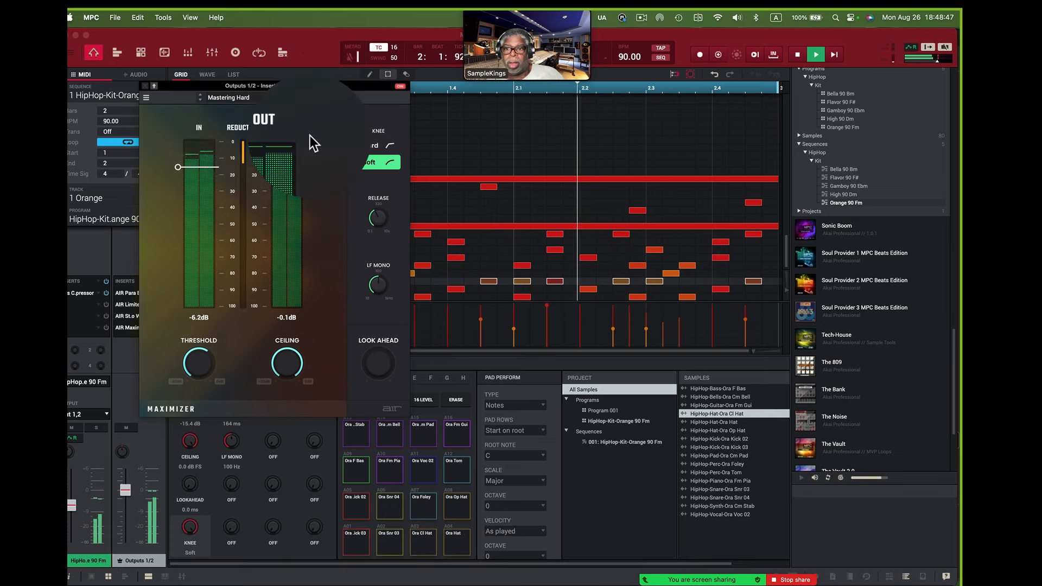
click(334, 97)
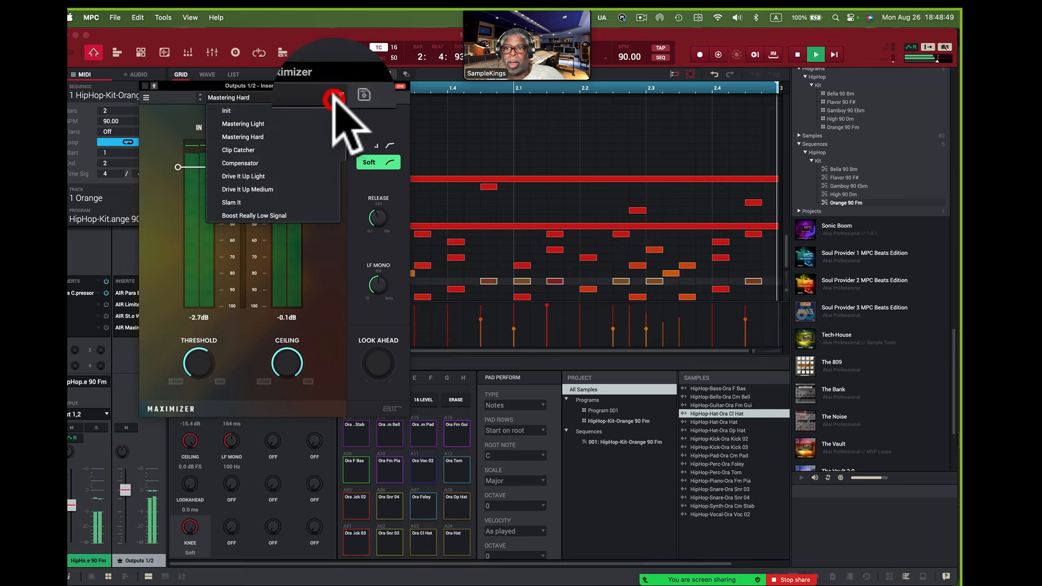
click(304, 124)
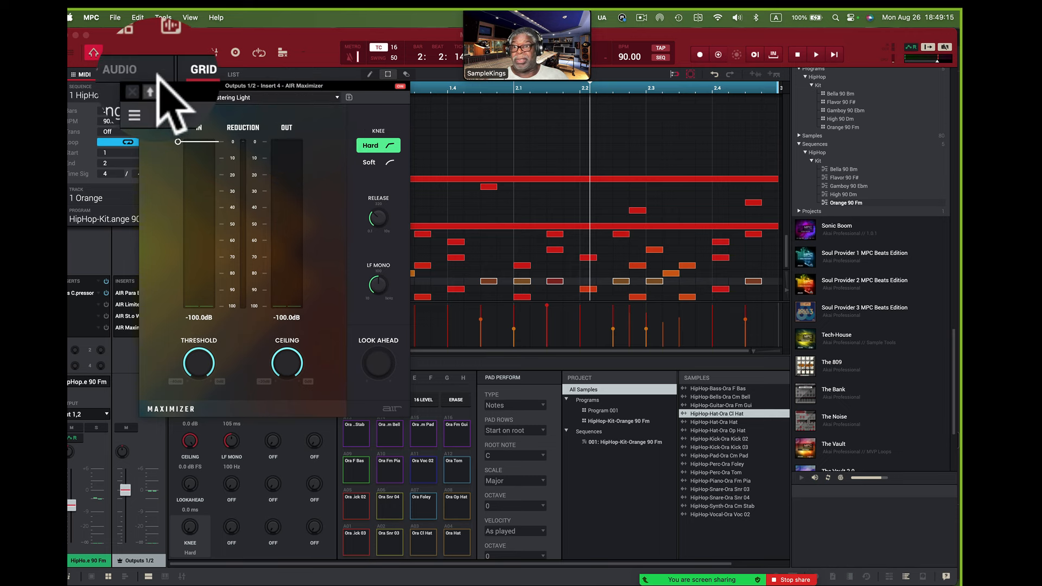
click(144, 86)
Switch to unused sequence 2 and open the RnB Vocal Sessions Vol1 MPC Beats Edition pack in the expansion browser
click(143, 95)
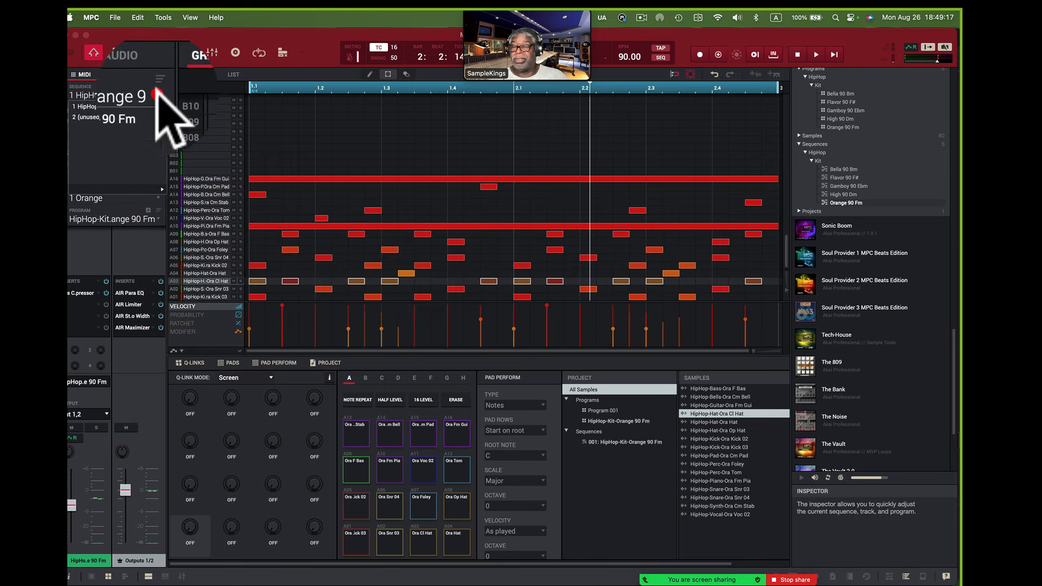
click(142, 117)
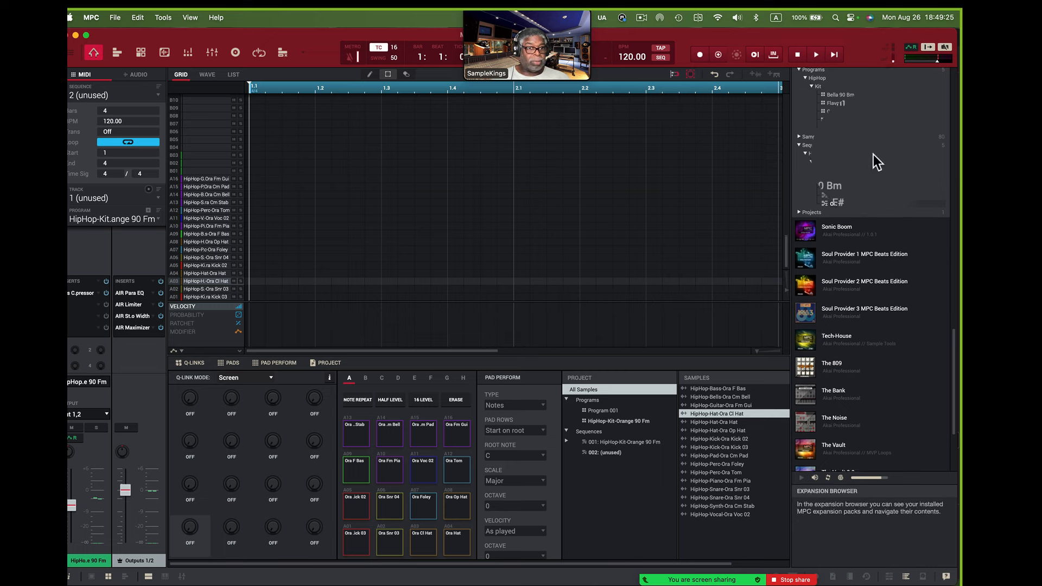
scroll(874, 155, up, 2)
scroll(874, 154, up, 10)
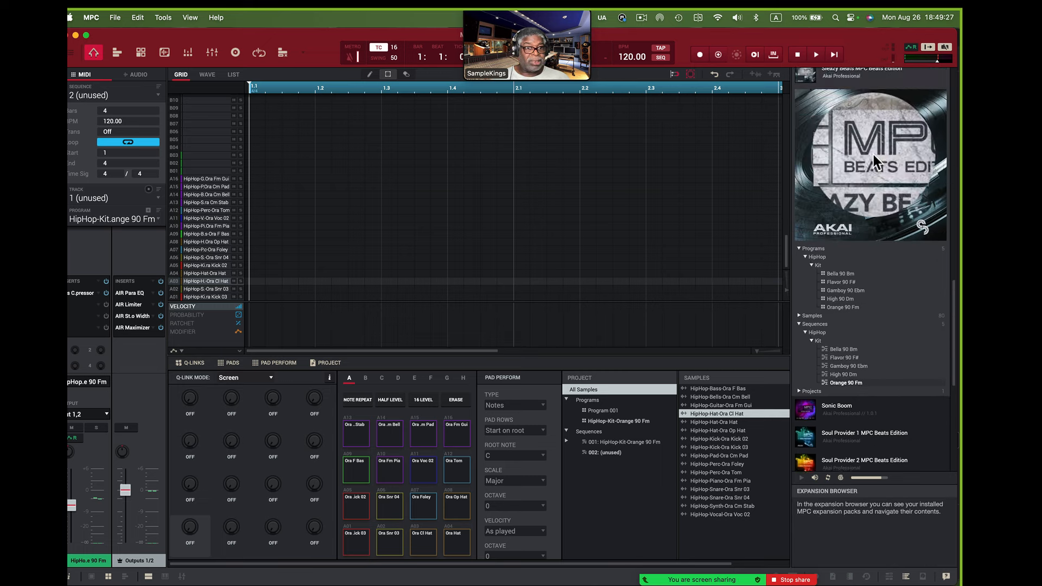
scroll(874, 154, up, 2)
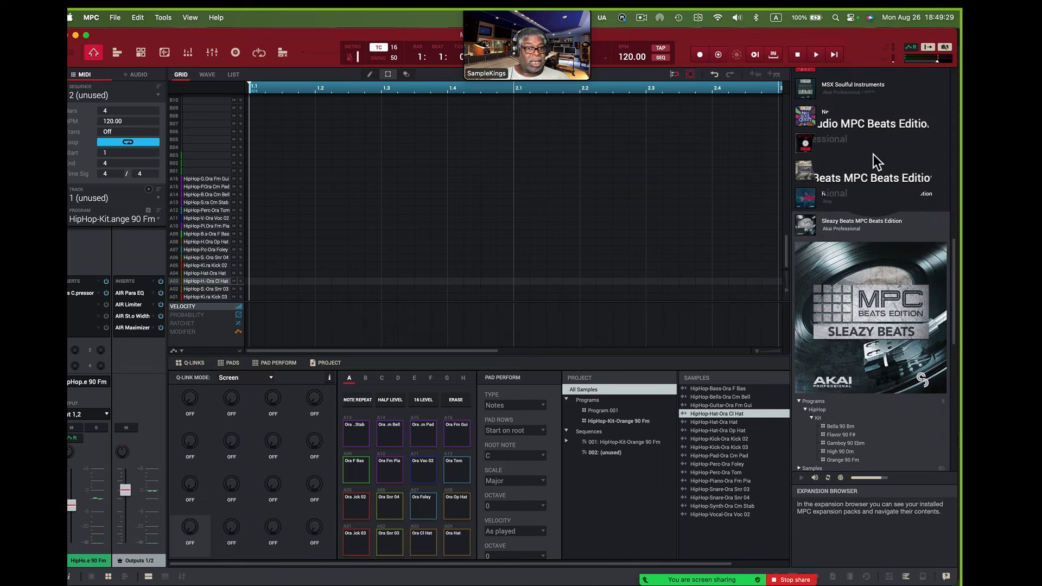
click(847, 193)
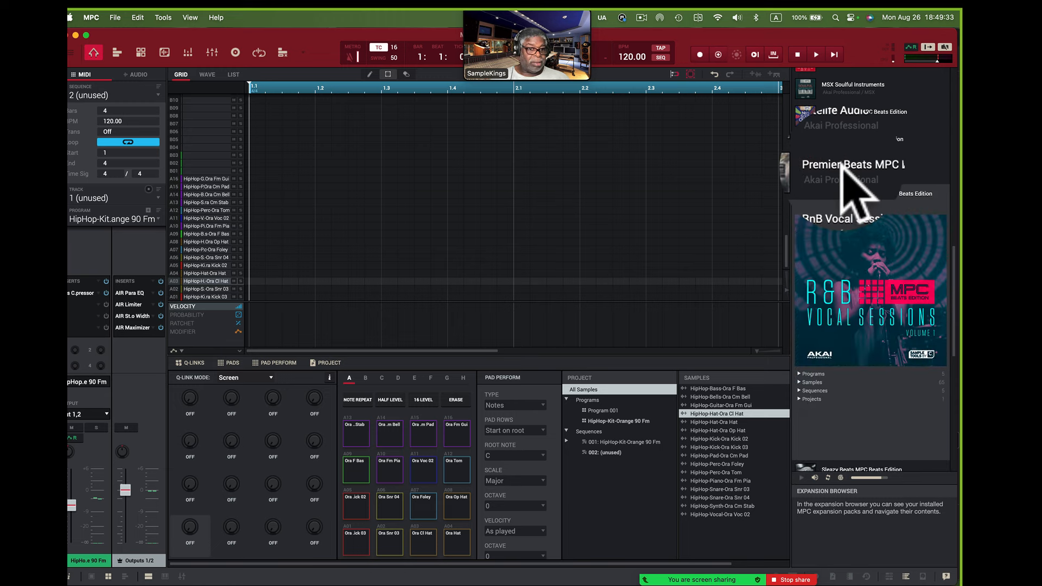
double_click(843, 170)
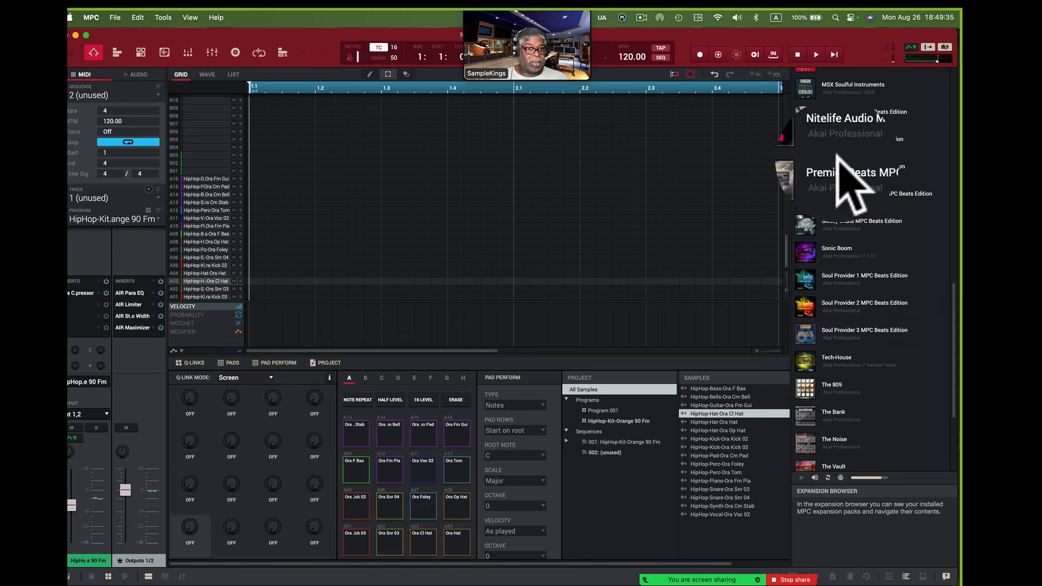
click(825, 194)
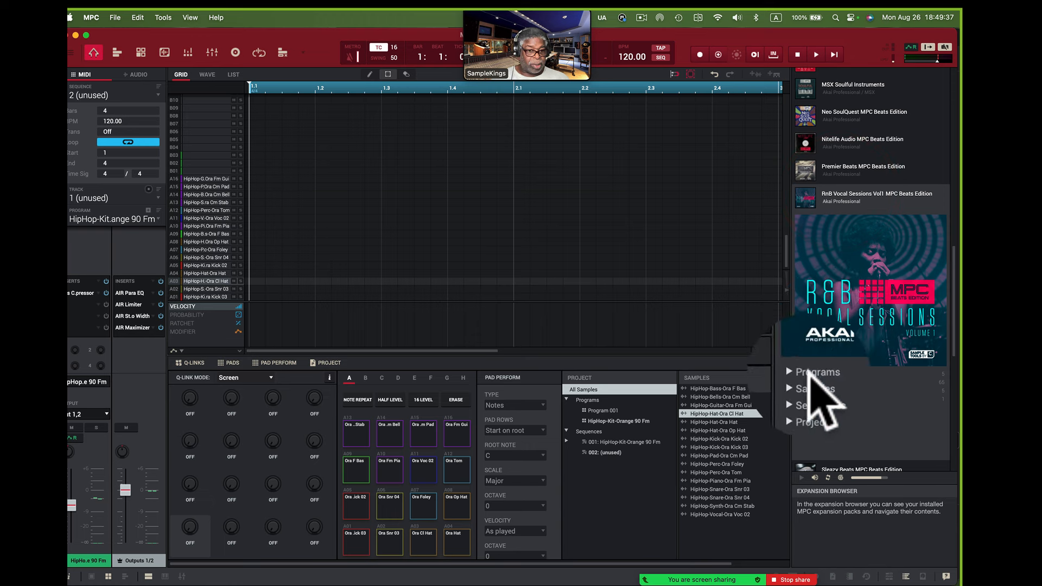
Load the VS1 Vocal Kit 1 Abm 123 sequence from the RnB Vocal Sessions pack into sequence 2
click(809, 400)
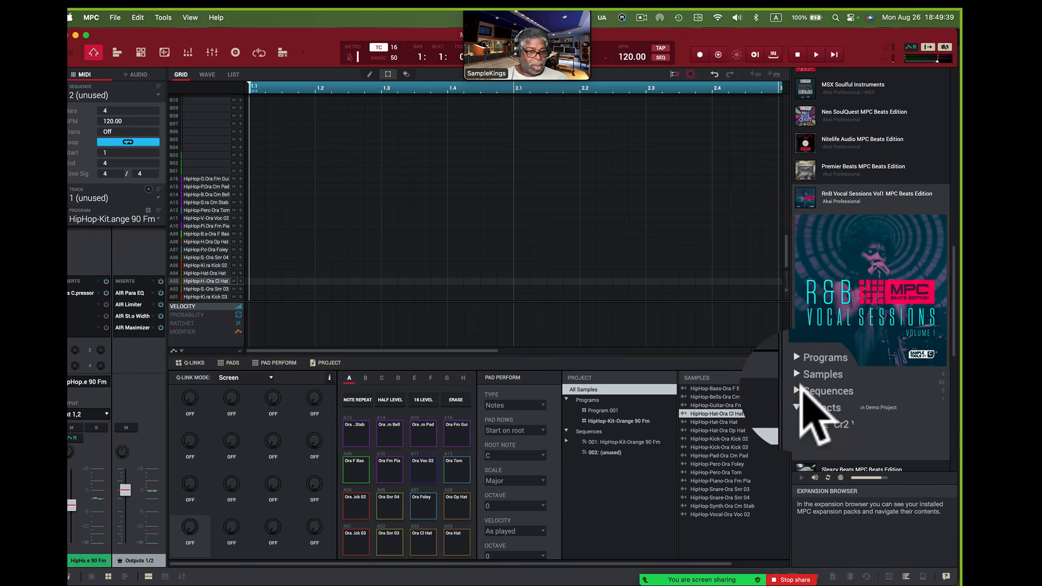
click(799, 390)
click(803, 400)
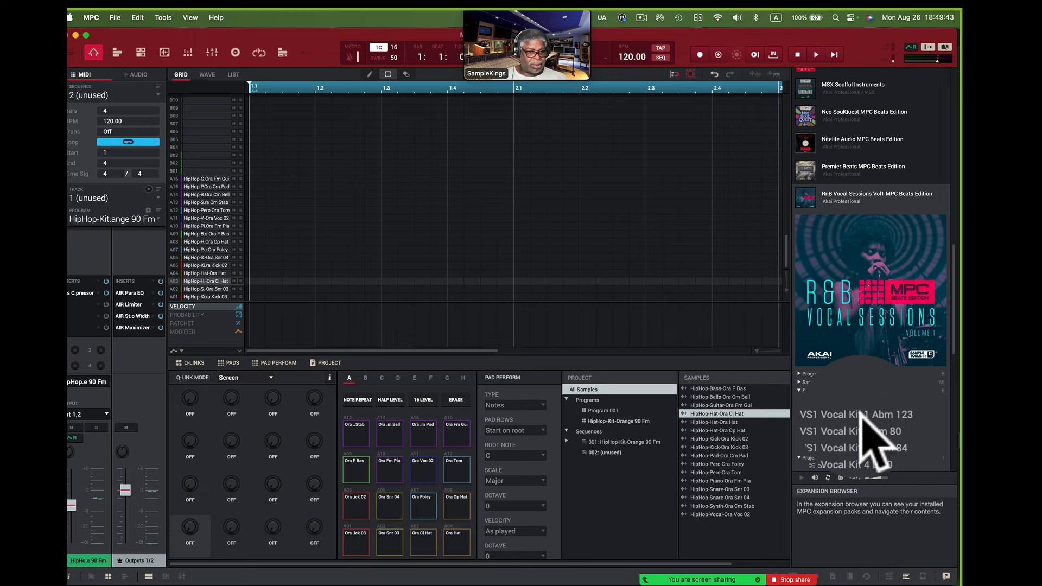
double_click(862, 424)
Play the RnB sequence and bypass all inserts on Outputs 1/2 to compare the sound without the FX rack
key(space)
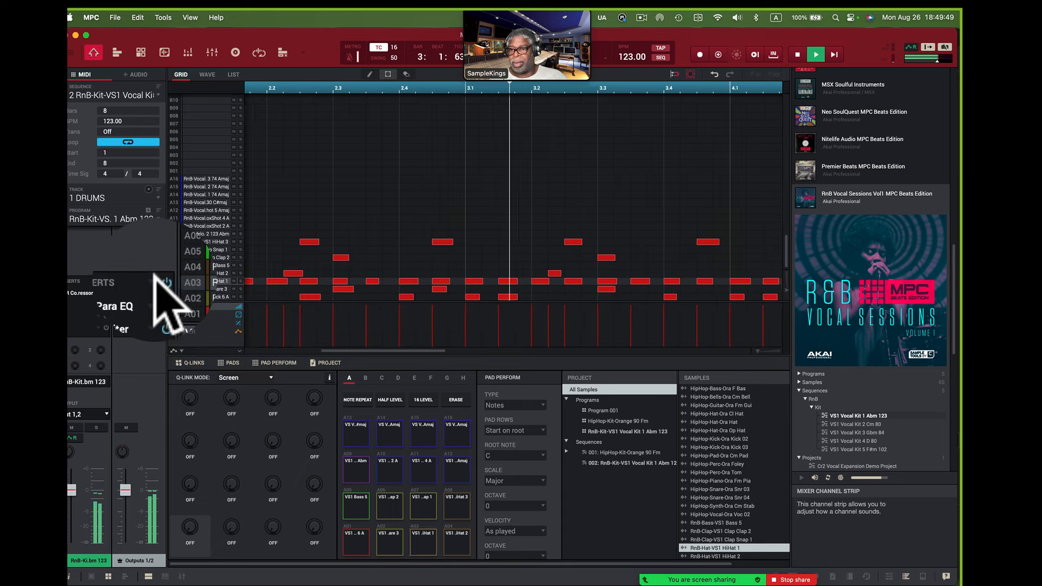
click(154, 282)
click(162, 282)
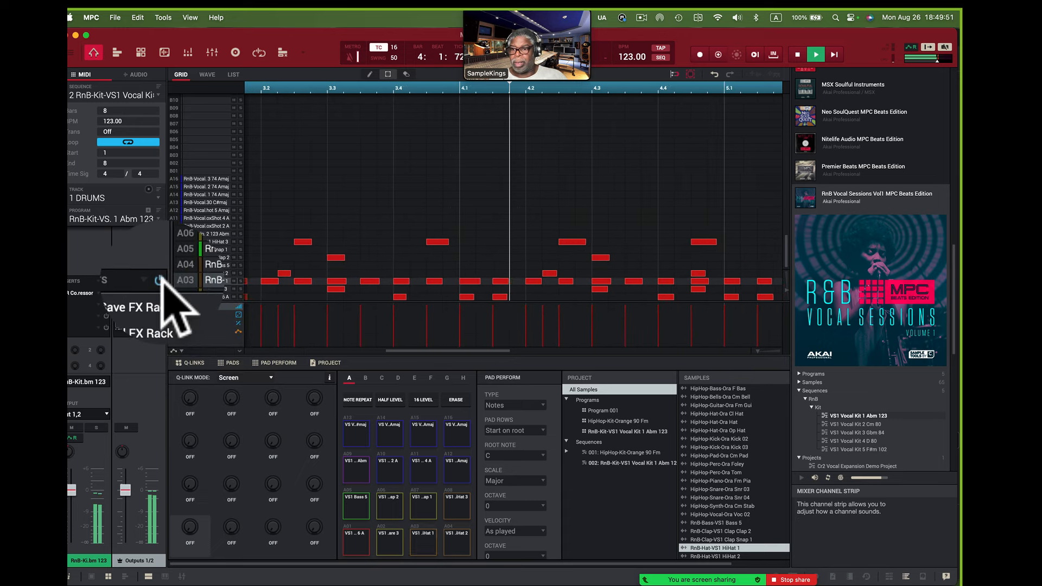
click(162, 281)
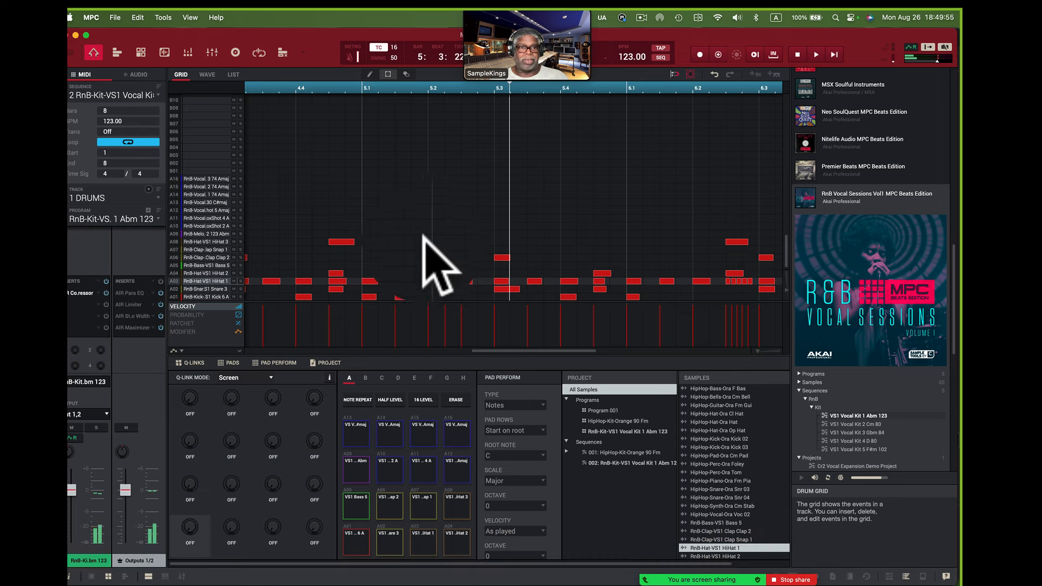
Load DillaDaze Bbm 89 from the Neo SoulQuest pack's sequences into sequence 3 and play it back
click(829, 111)
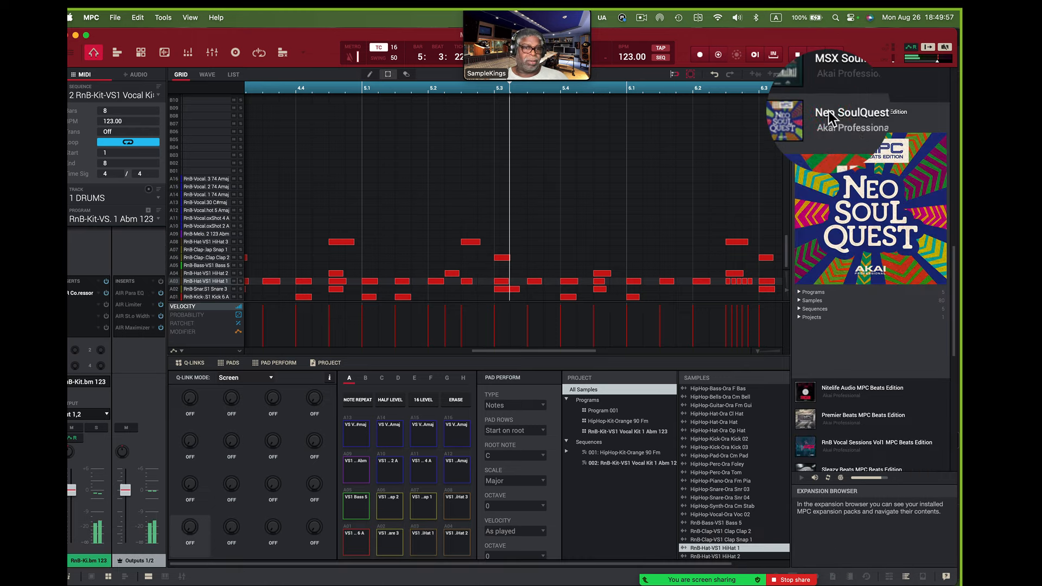
click(799, 292)
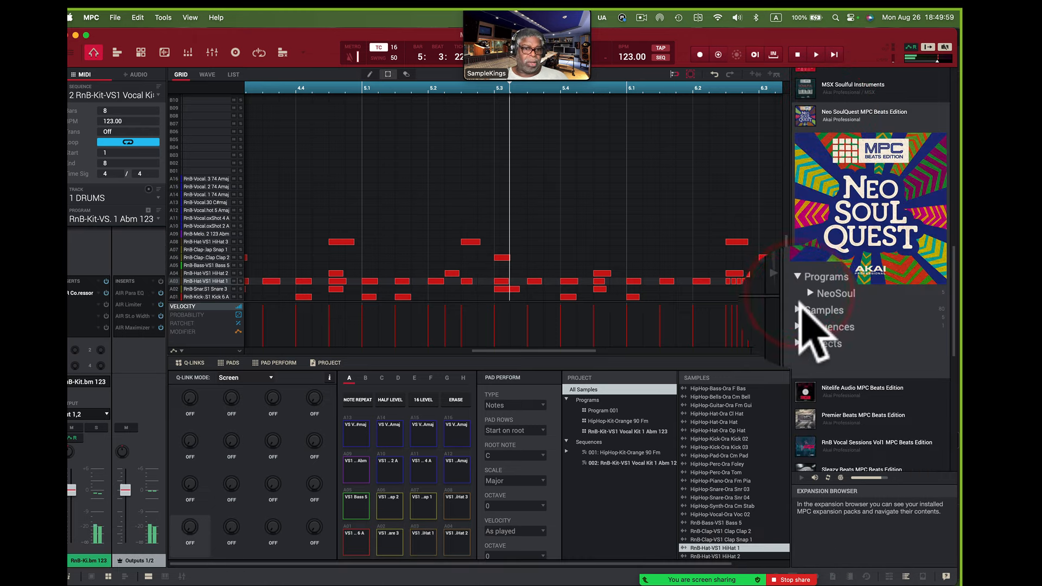
click(799, 317)
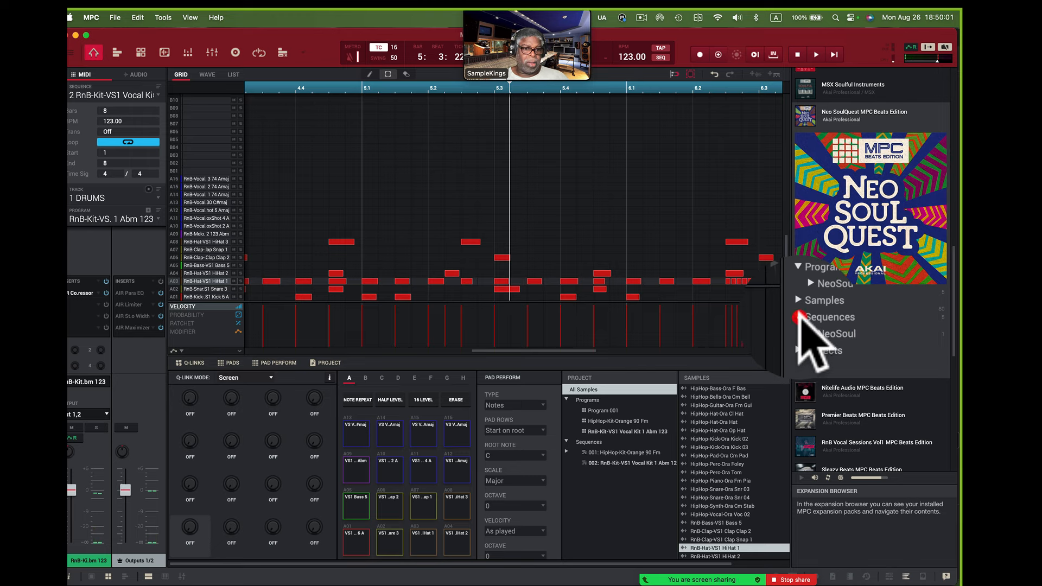
click(805, 326)
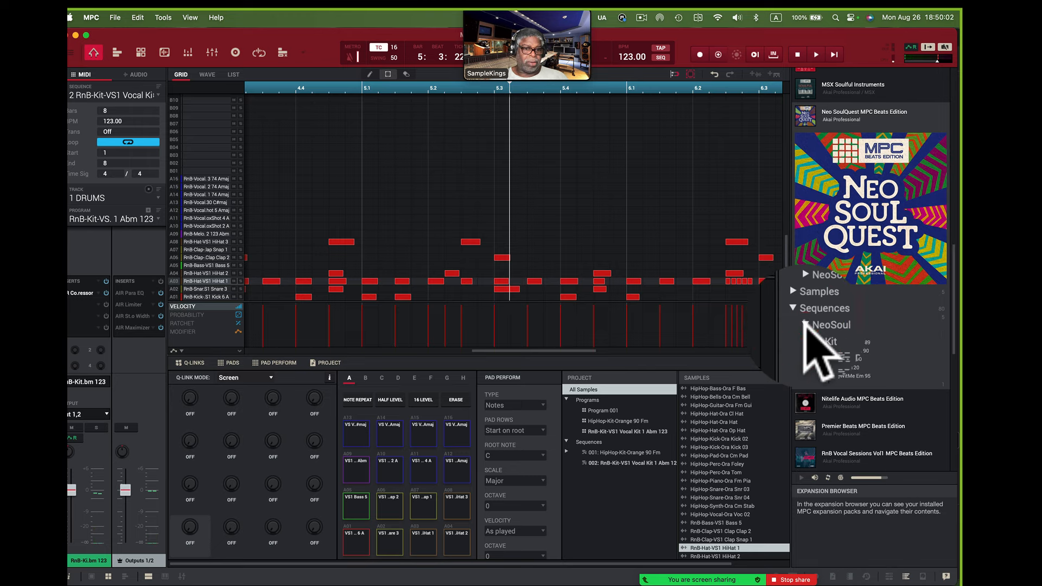
double_click(841, 345)
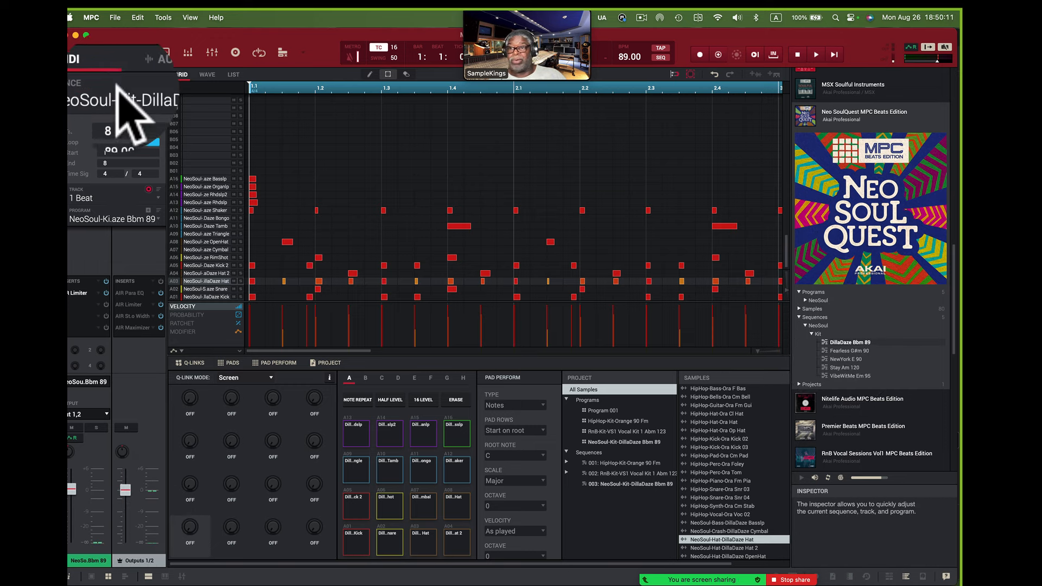
key(space)
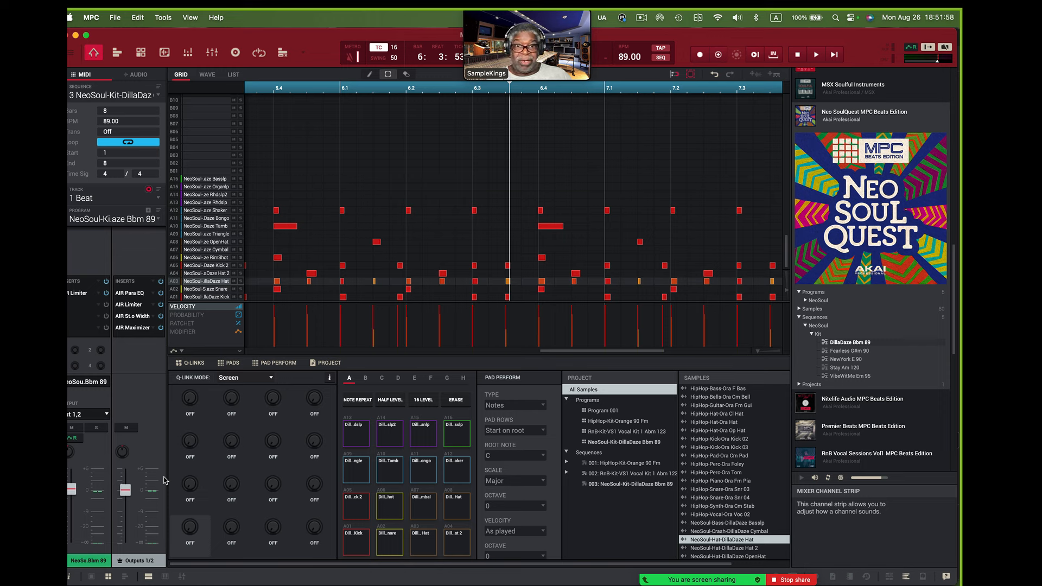
key(space)
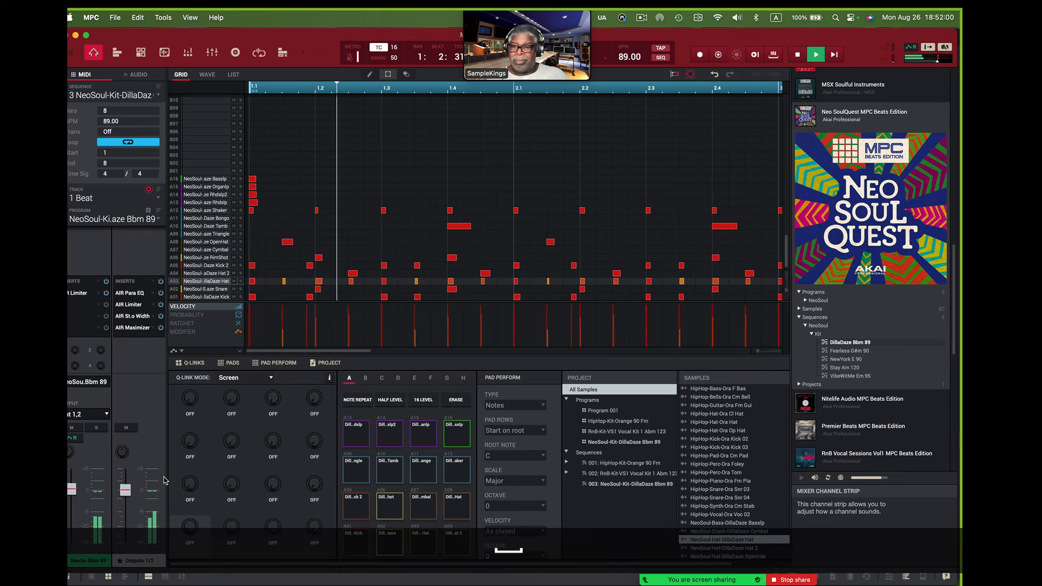